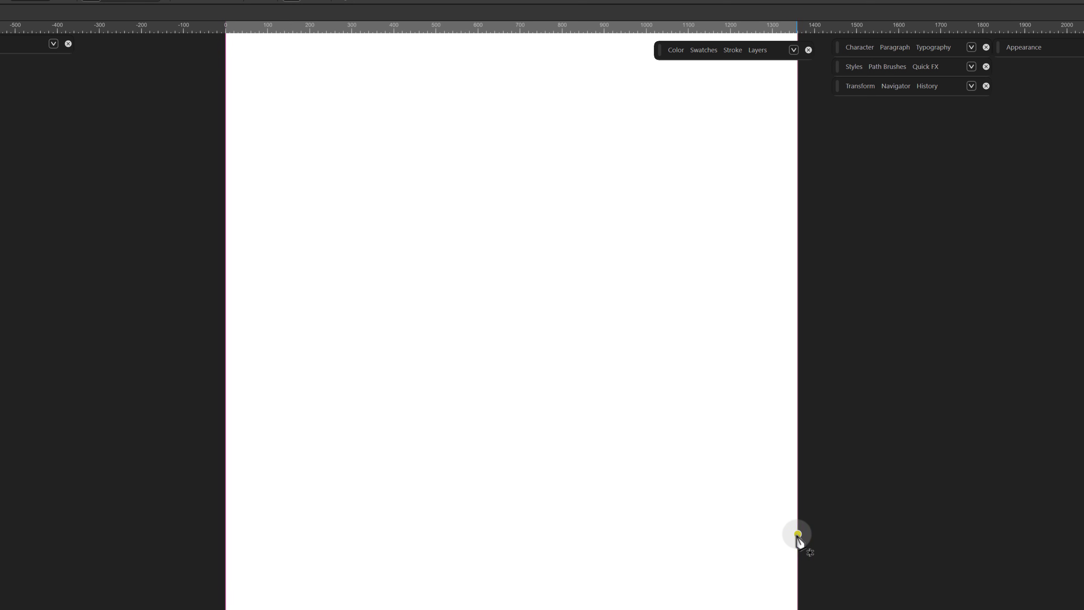
# Draw a closed hill shape with the Pen tool along the artboard's lower baseline, bending its top edge into a rising curve.
pyautogui.click(798, 534)
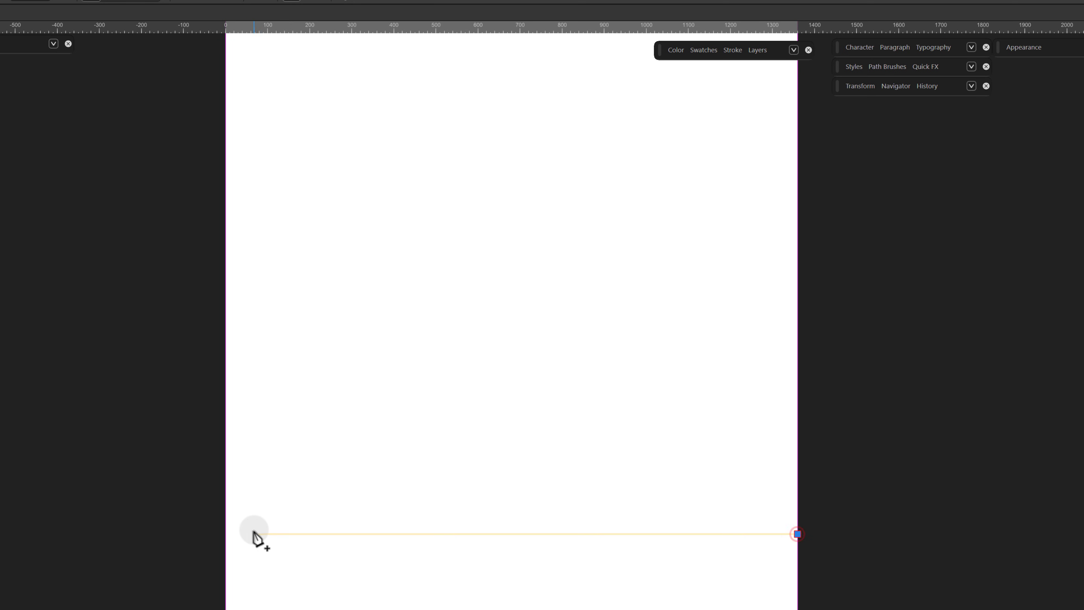
pyautogui.click(226, 532)
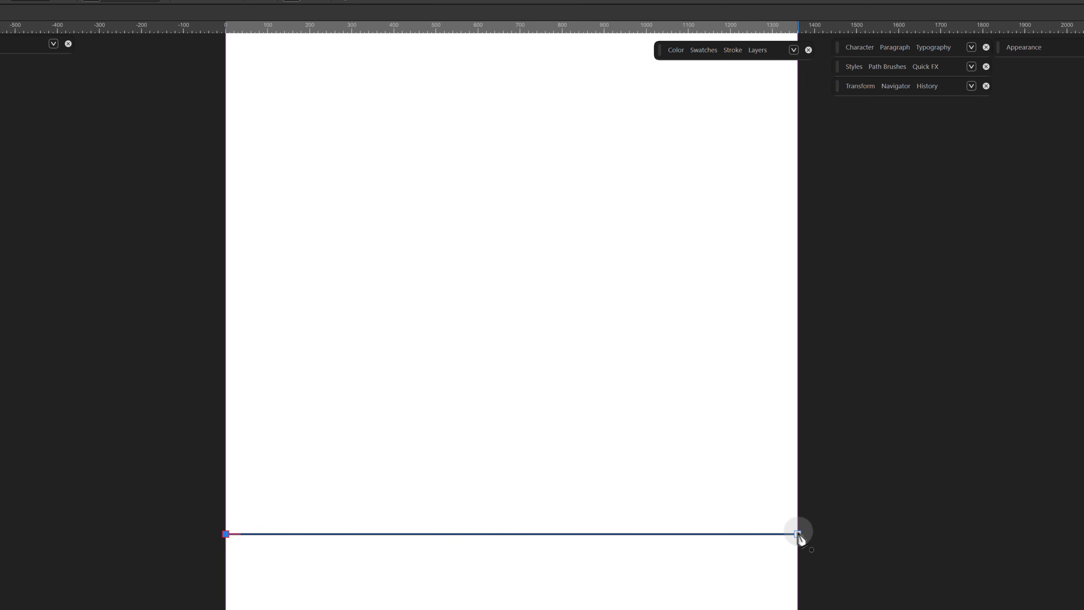
pyautogui.moveTo(798, 534); pyautogui.dragTo(845, 576)
pyautogui.moveTo(594, 514); pyautogui.dragTo(623, 386)
pyautogui.moveTo(259, 405); pyautogui.dragTo(529, 545)
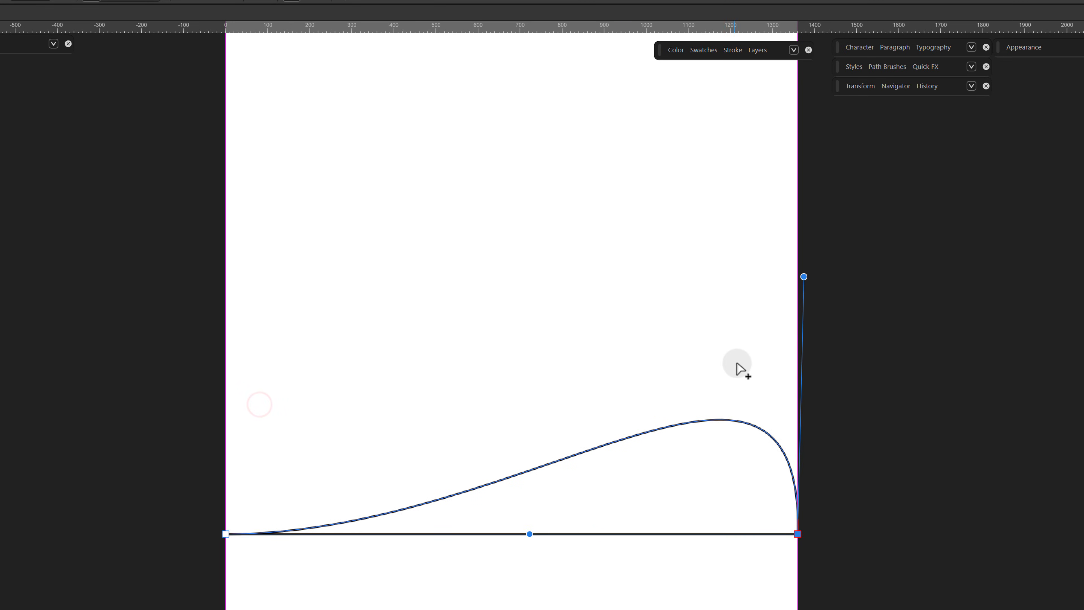
pyautogui.moveTo(804, 283); pyautogui.dragTo(651, 96)
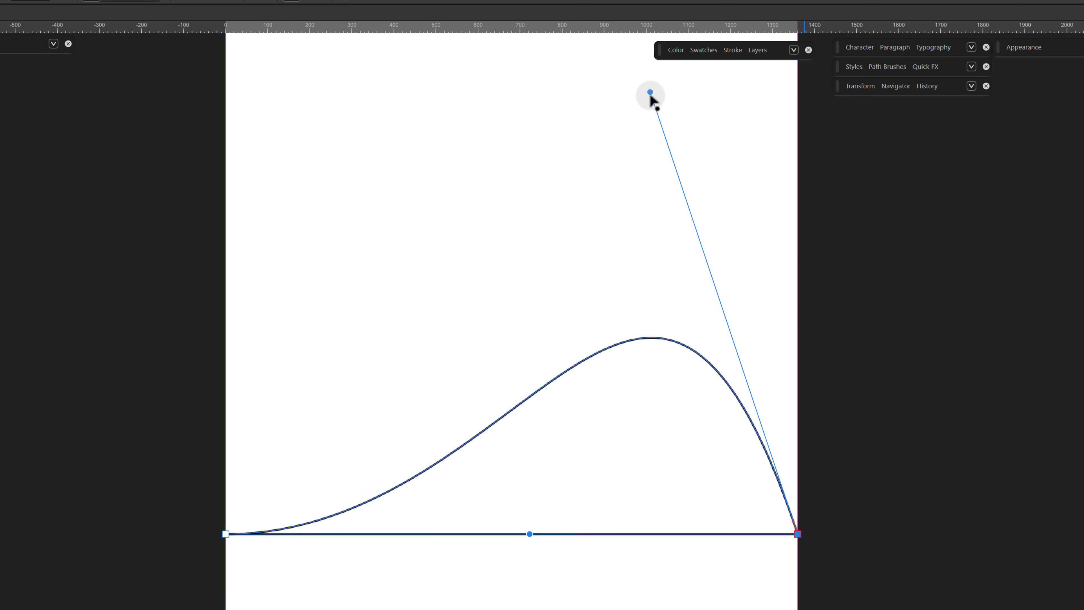
pyautogui.moveTo(530, 532); pyautogui.dragTo(497, 528)
pyautogui.click(825, 355)
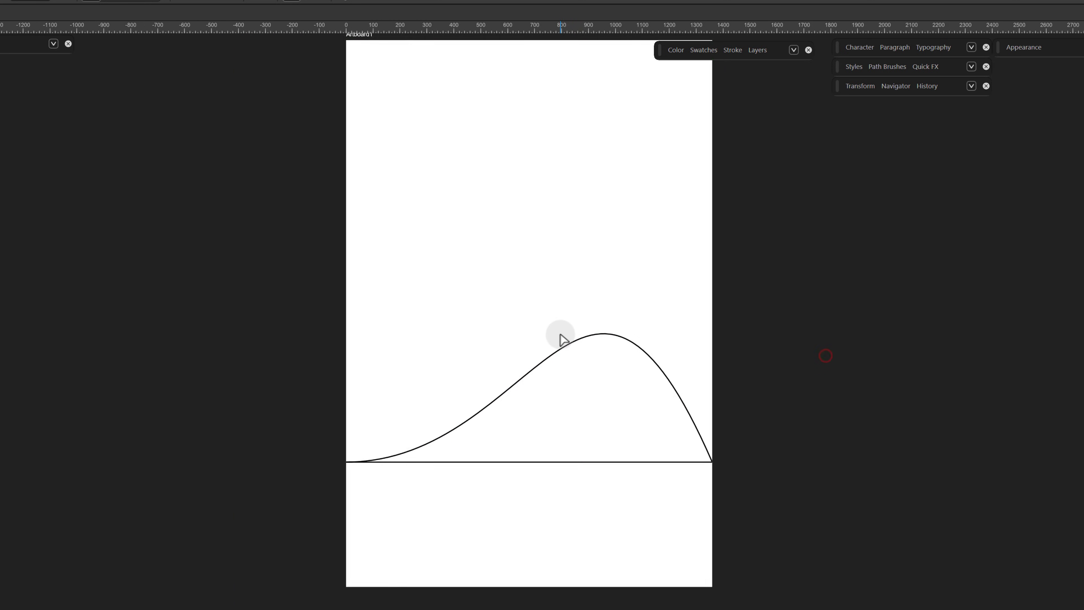
pyautogui.click(561, 335)
pyautogui.scroll(-1, 560, 335)
pyautogui.scroll(3, 561, 335)
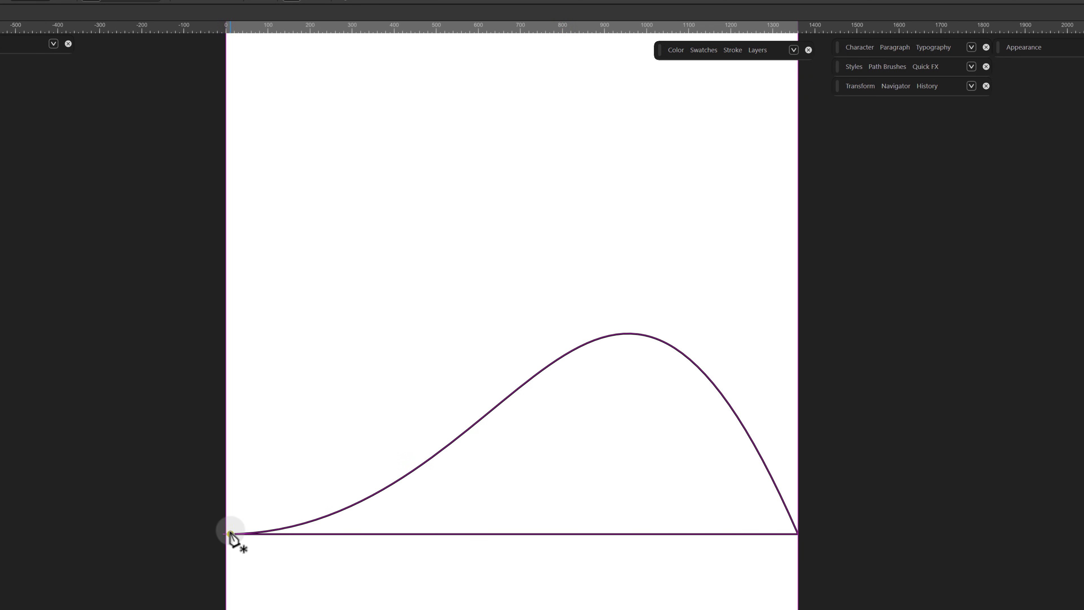
# Draw a second, taller hill shape from the left baseline corner to a point on the first hill's right slope, curving both edges.
pyautogui.moveTo(230, 534); pyautogui.dragTo(226, 534)
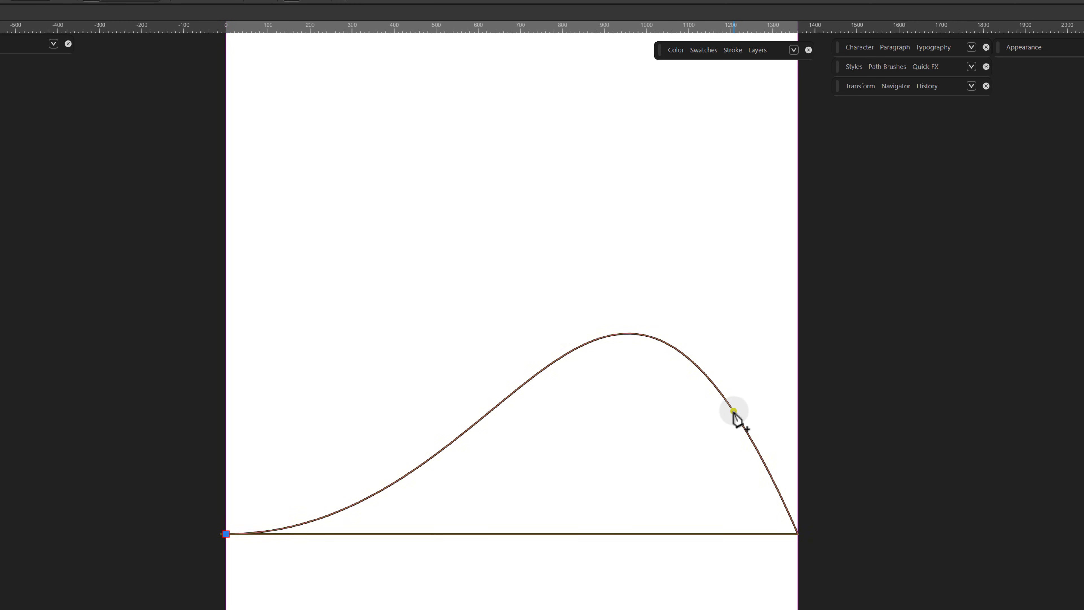
pyautogui.click(759, 455)
pyautogui.moveTo(577, 481); pyautogui.dragTo(547, 255)
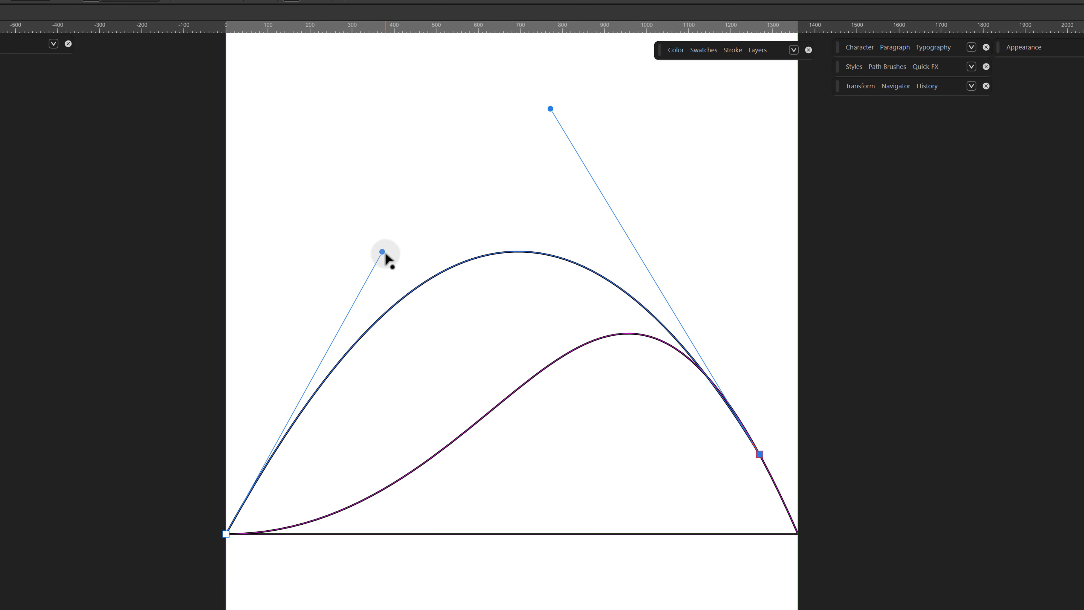
pyautogui.moveTo(385, 254); pyautogui.dragTo(394, 235)
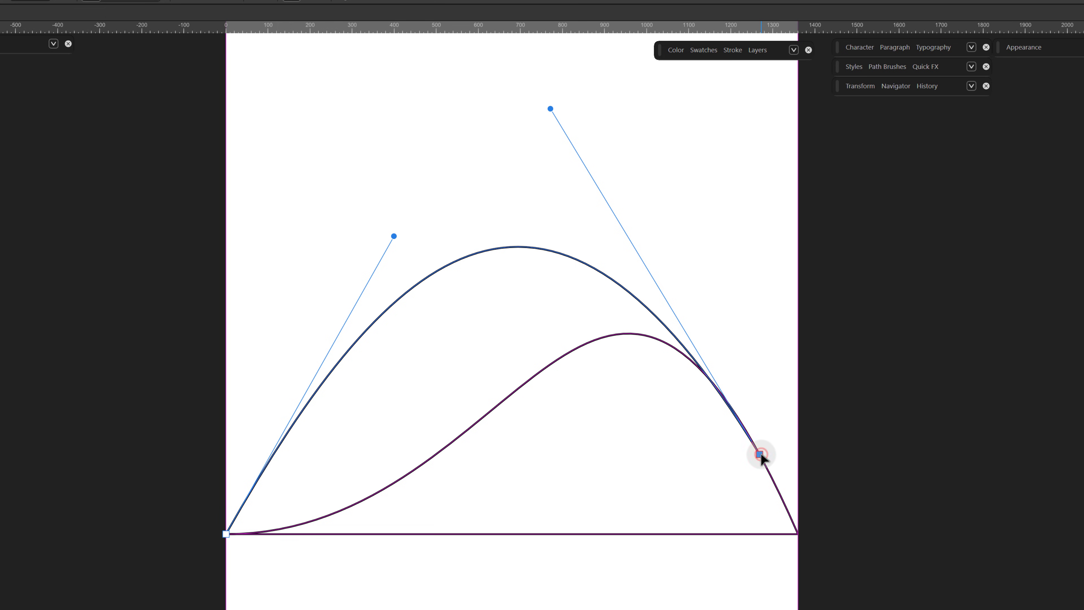
pyautogui.click(226, 533)
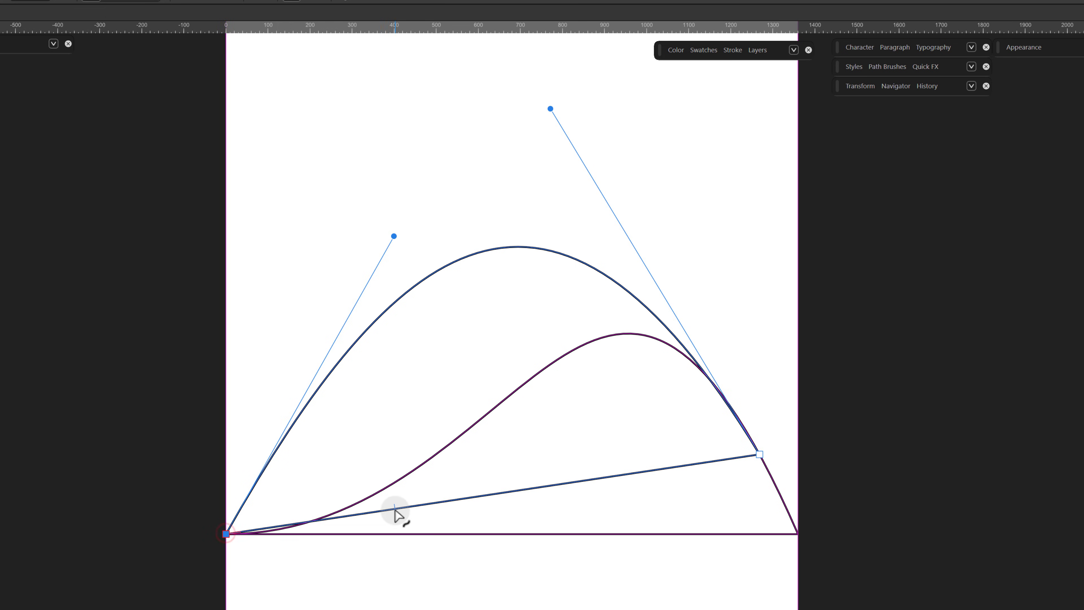
pyautogui.moveTo(403, 512); pyautogui.dragTo(436, 528)
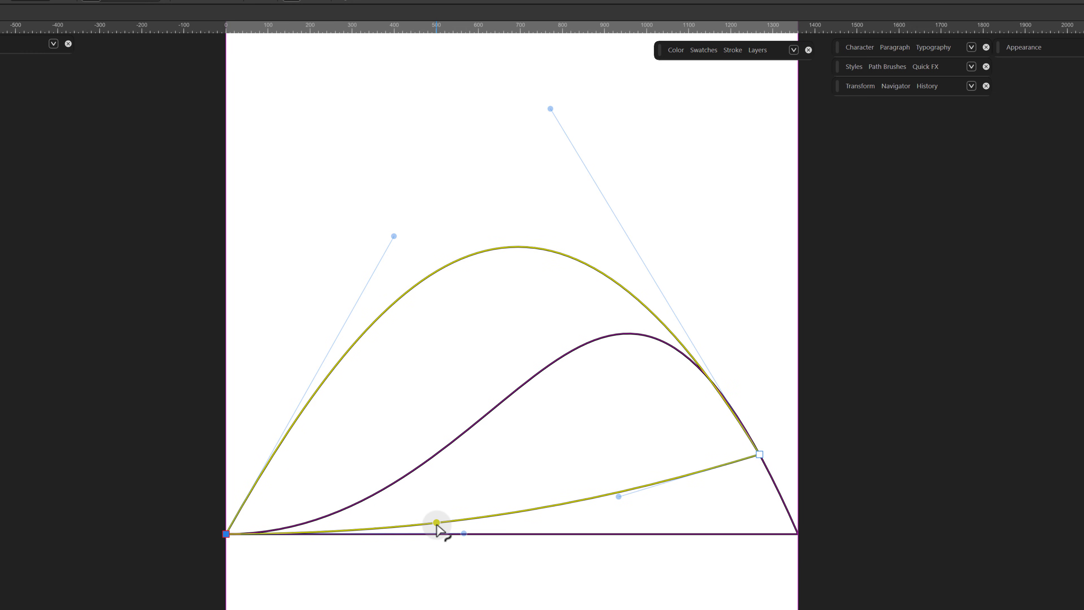
# Select the lower hill shape, fill it with a dark brown swatch and remove its stroke.
pyautogui.press('v')
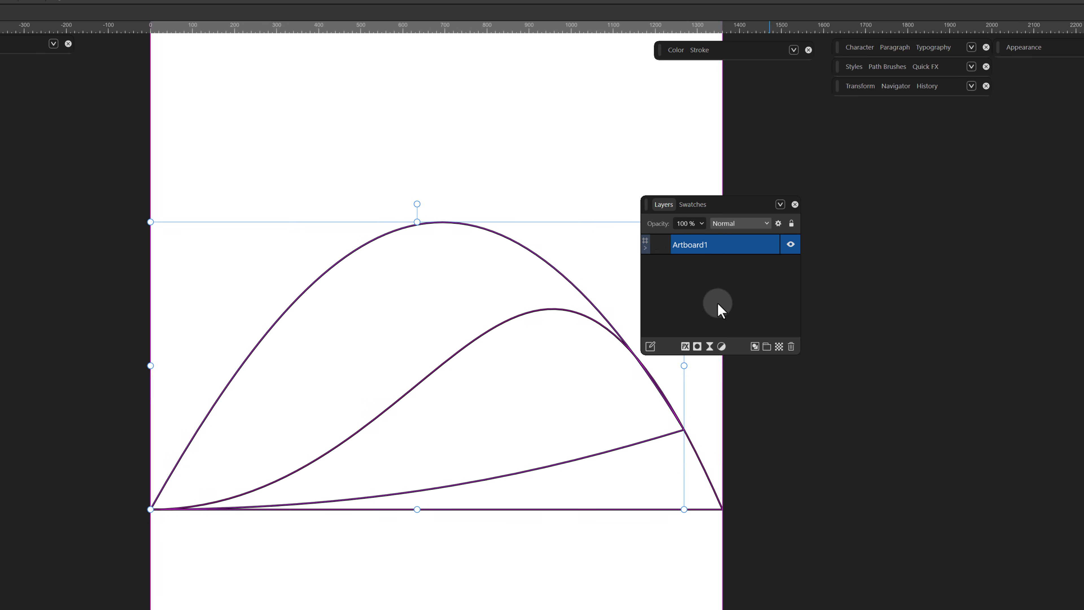
pyautogui.click(644, 247)
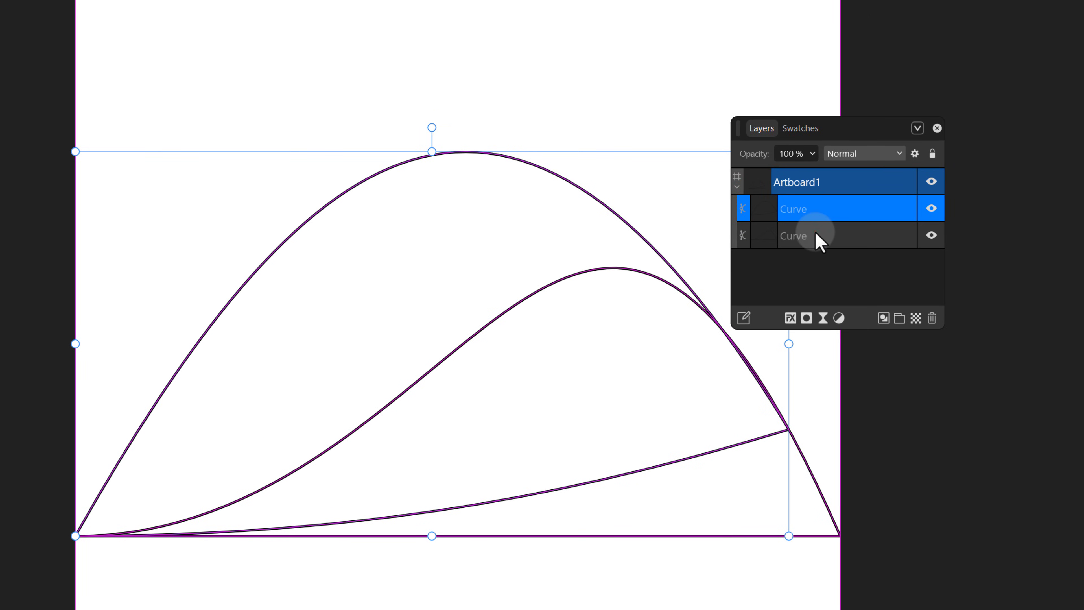
pyautogui.click(816, 207)
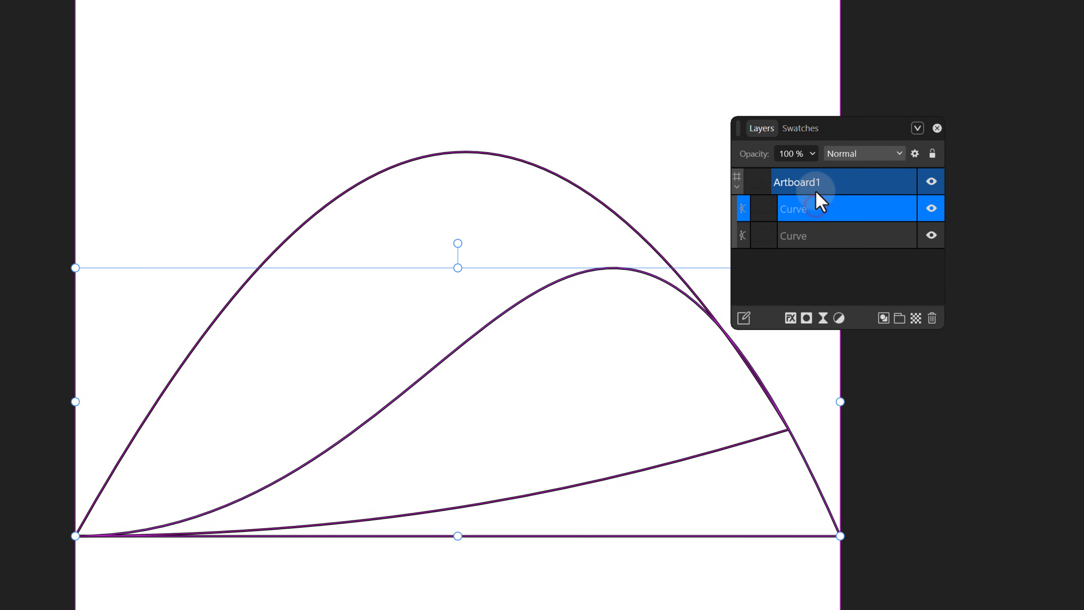
pyautogui.click(813, 129)
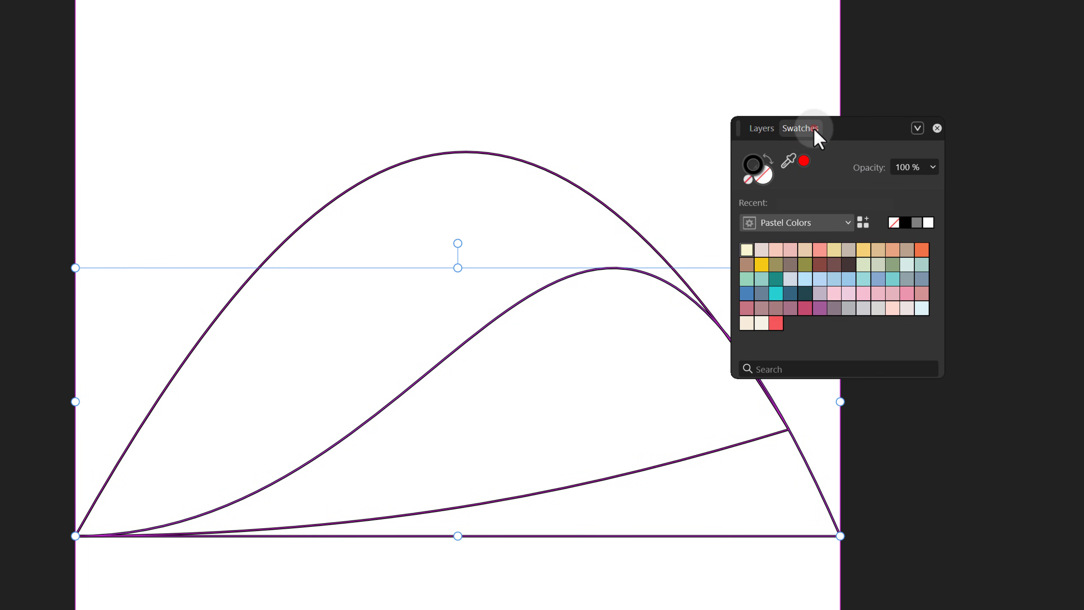
pyautogui.click(850, 264)
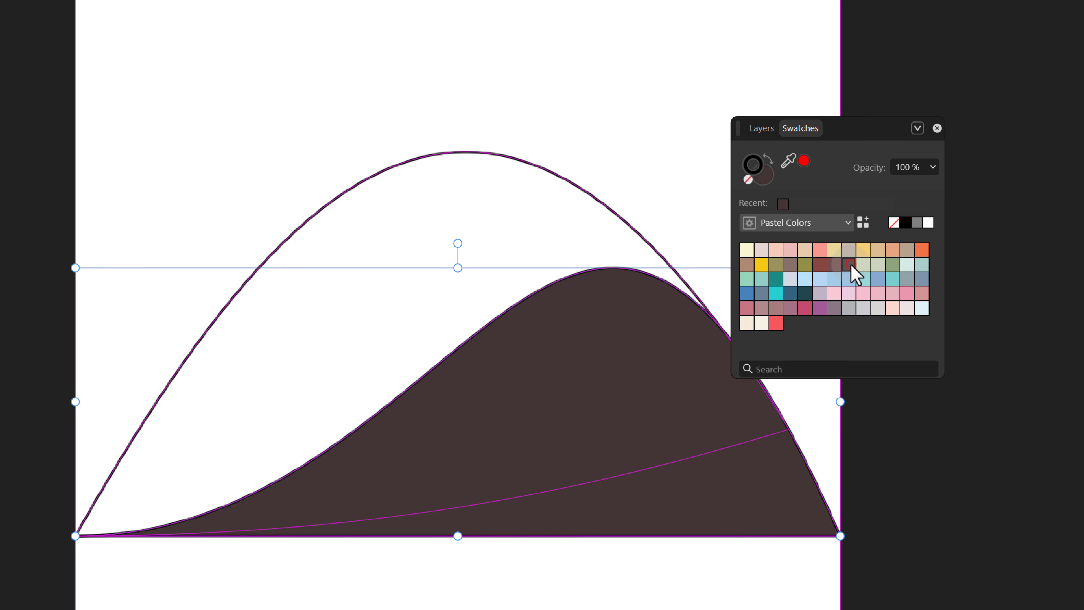
pyautogui.click(748, 180)
# Select the taller hill shape, remove its stroke and fill it with a cream swatch from Pastel Colors.
pyautogui.click(657, 243)
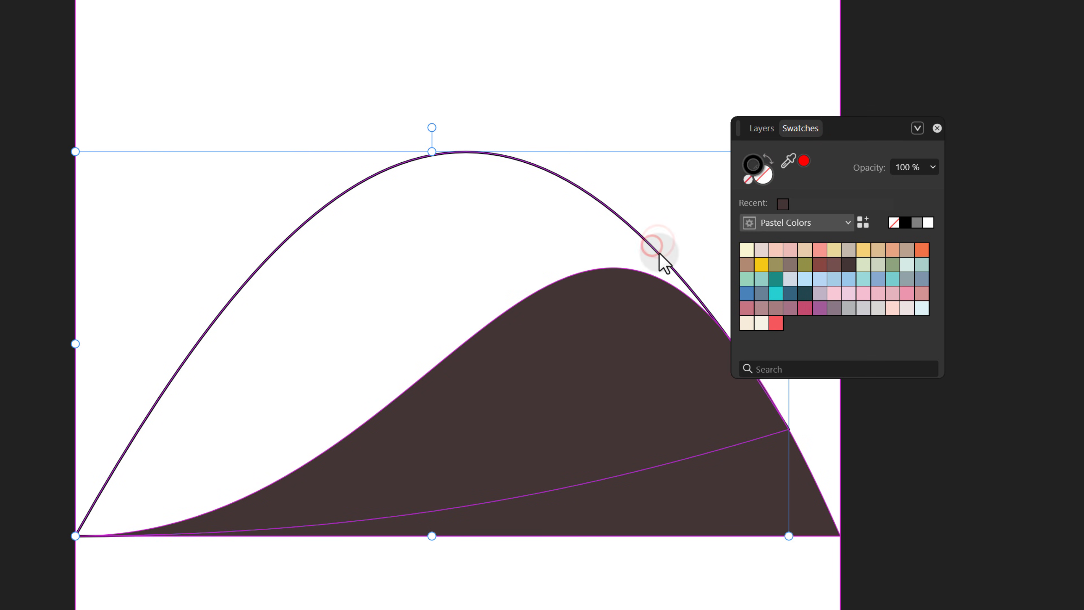
pyautogui.click(760, 183)
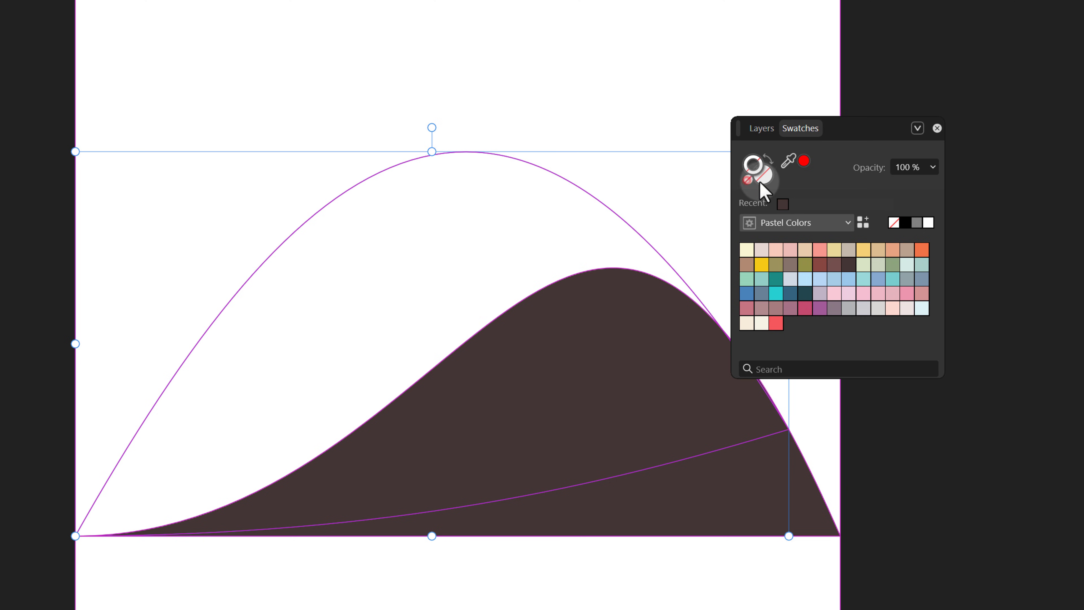
pyautogui.click(762, 324)
pyautogui.click(824, 425)
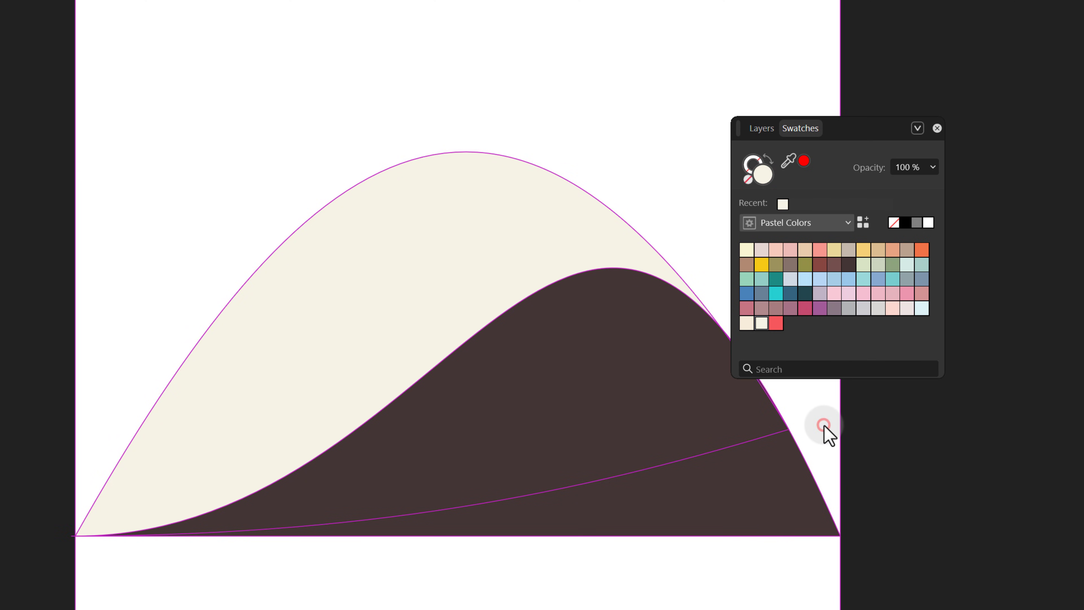
# Select both hill shapes and move them slightly down on the artboard.
pyautogui.hotkey('ctrl', 'space')
pyautogui.moveTo(545, 358); pyautogui.dragTo(160, 281)
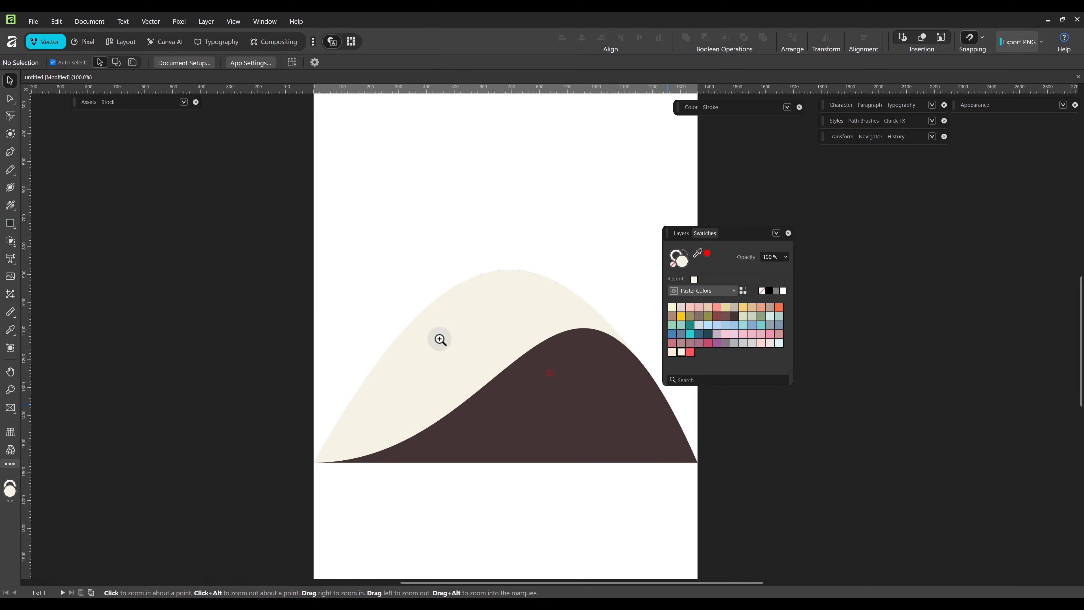
pyautogui.moveTo(315, 327); pyautogui.dragTo(278, 325)
pyautogui.moveTo(380, 274); pyautogui.dragTo(653, 492)
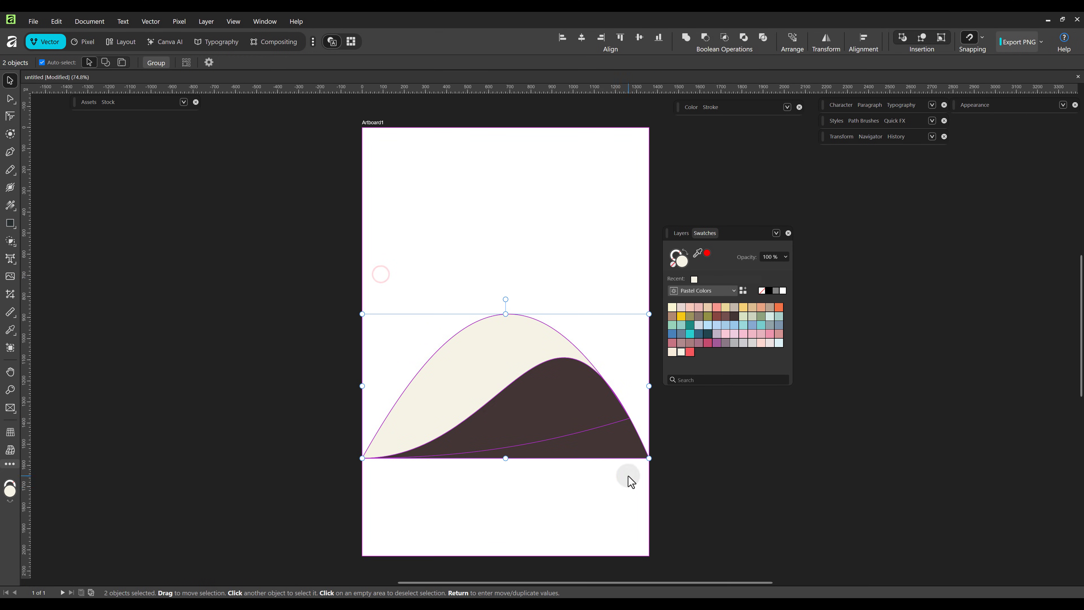
pyautogui.moveTo(582, 455); pyautogui.dragTo(585, 472)
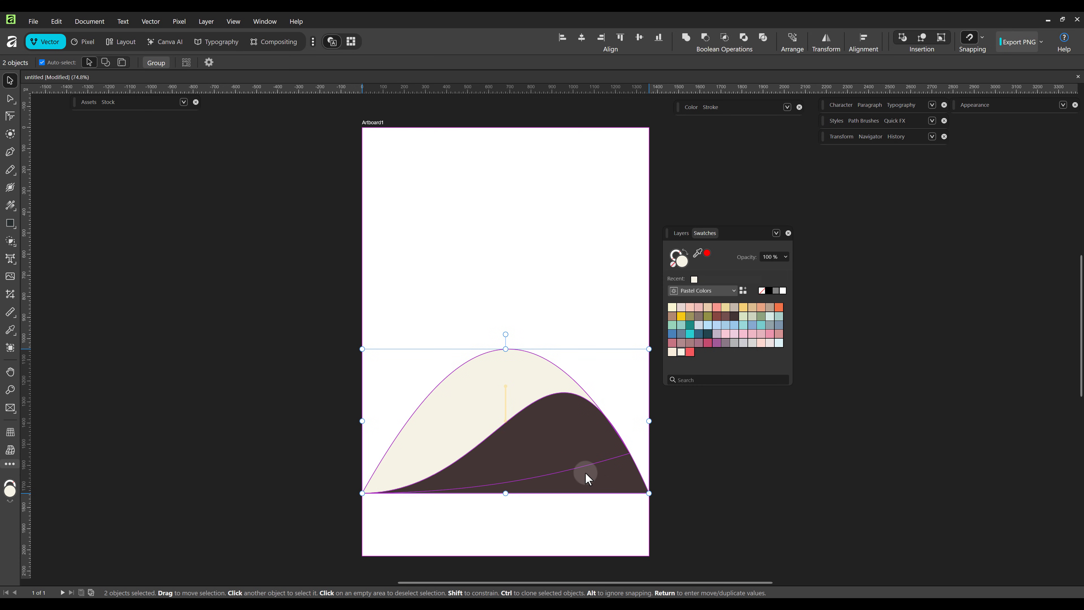
pyautogui.click(583, 518)
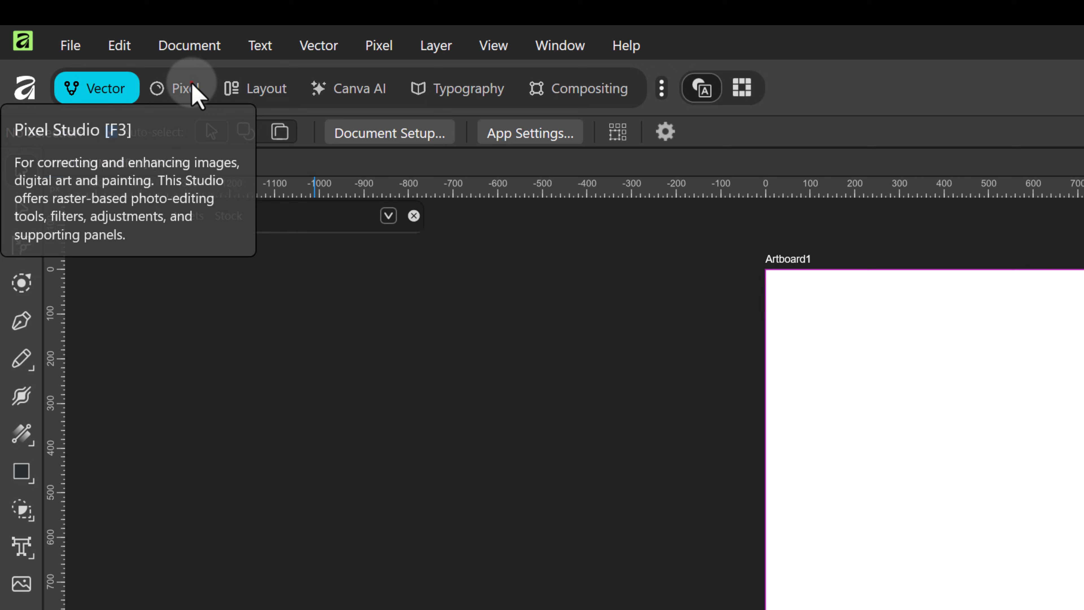
# Switch to the Pixel persona and pick Tree Brush 9 from the conceptart_tree_brushes set with the Paint Brush tool.
pyautogui.click(188, 89)
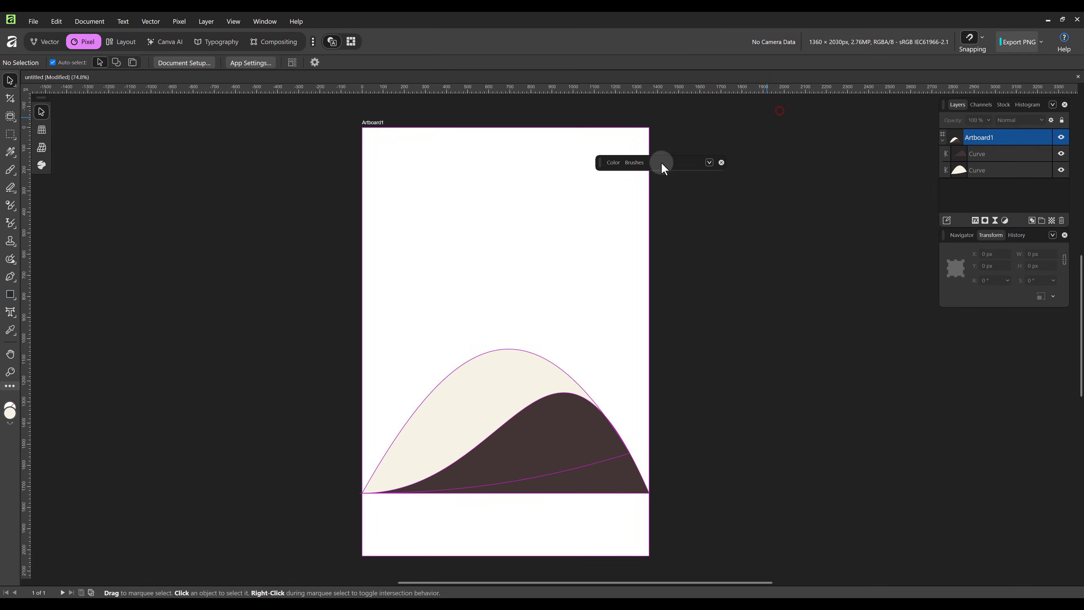
pyautogui.click(636, 163)
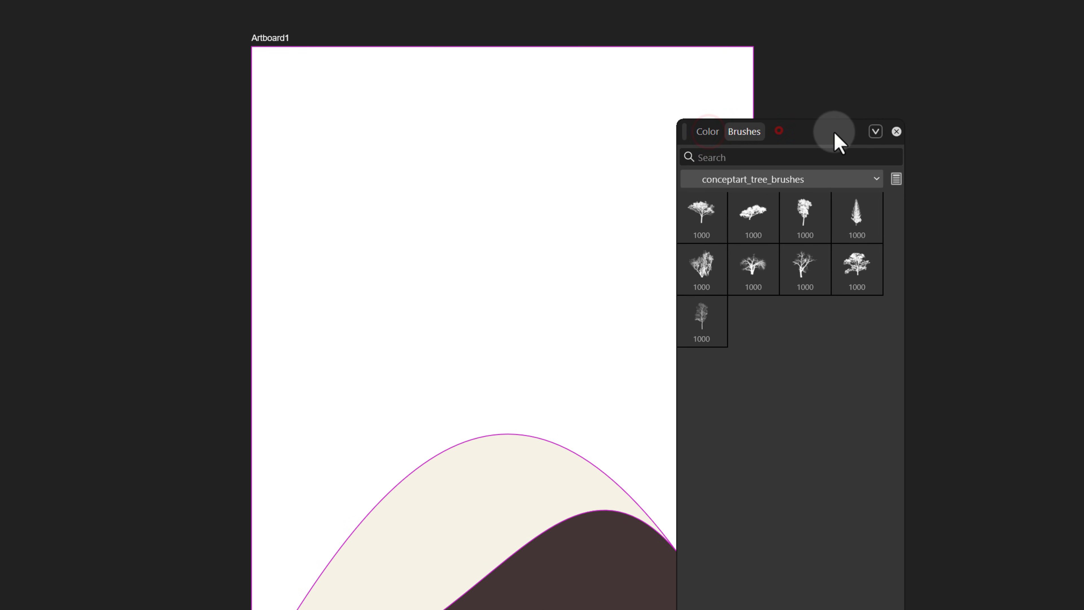
pyautogui.moveTo(834, 133); pyautogui.dragTo(917, 114)
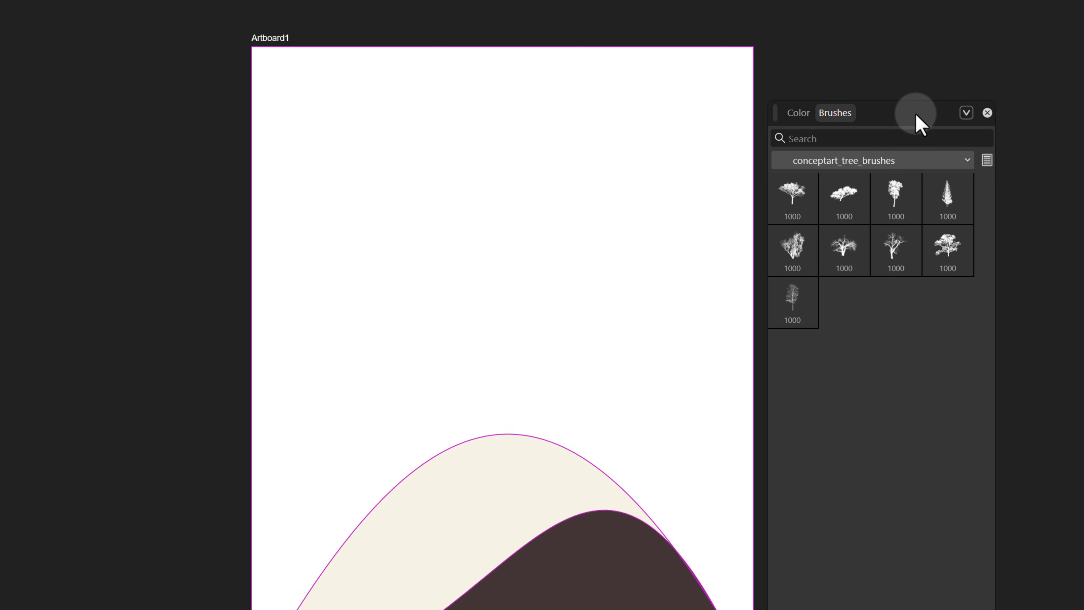
pyautogui.click(798, 299)
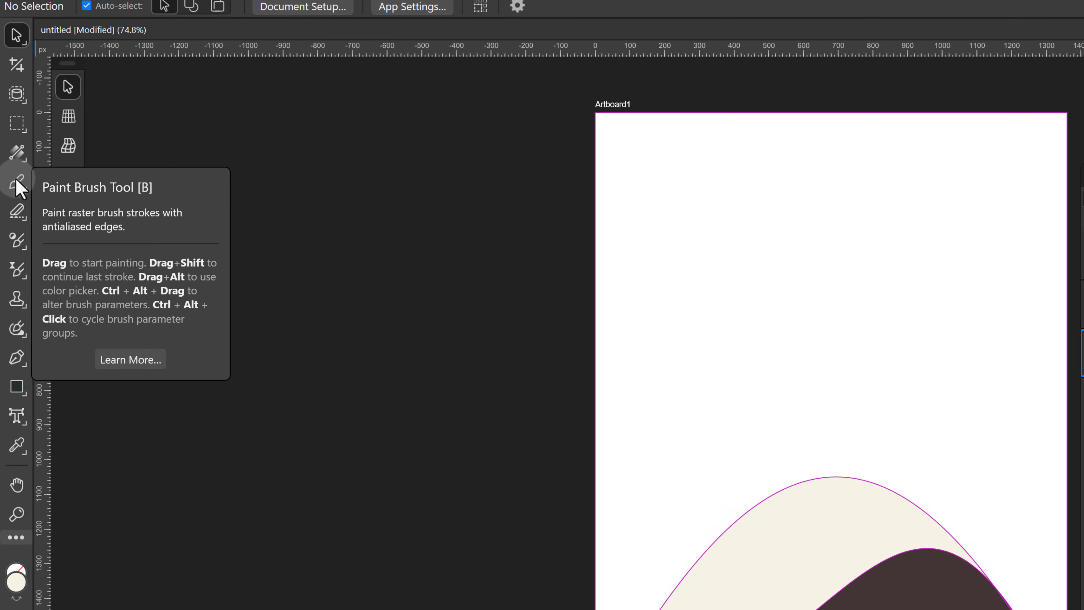
pyautogui.click(10, 168)
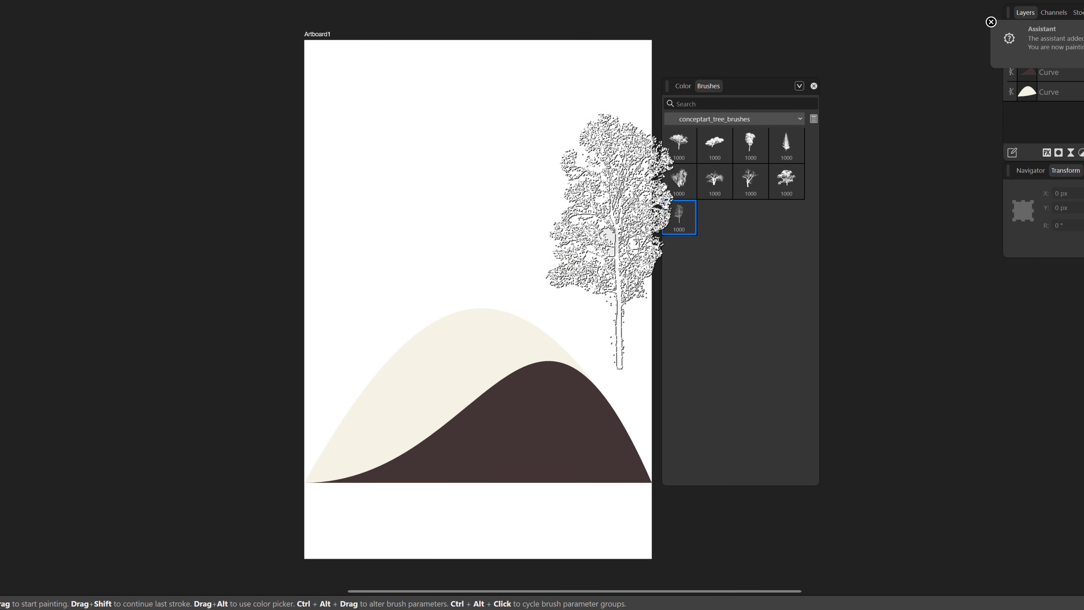
# Paint a black tree standing on the crest of the dark hill.
pyautogui.click(760, 102)
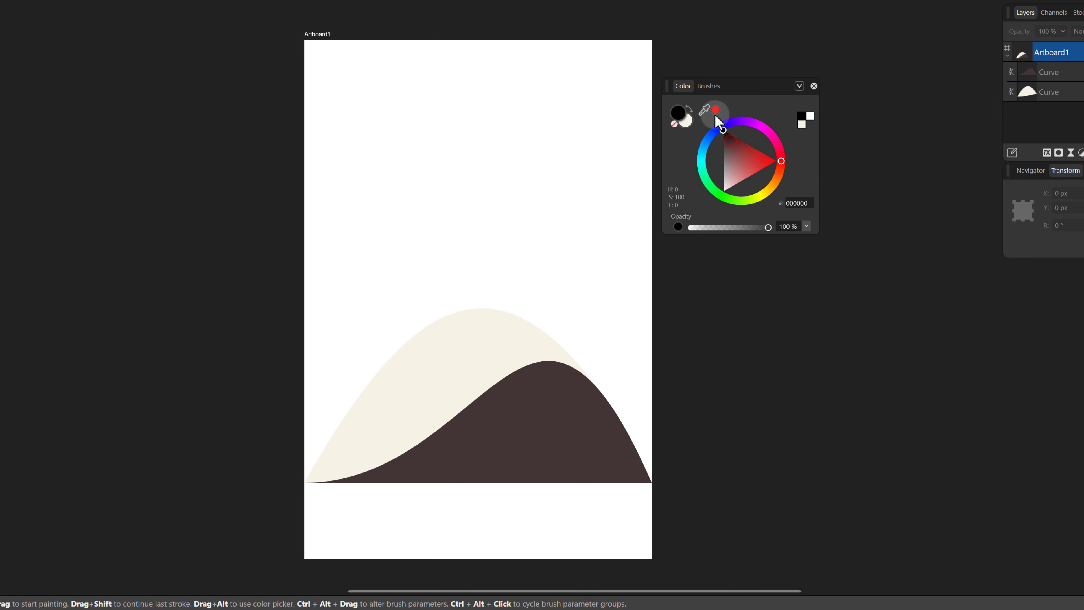
pyautogui.click(703, 85)
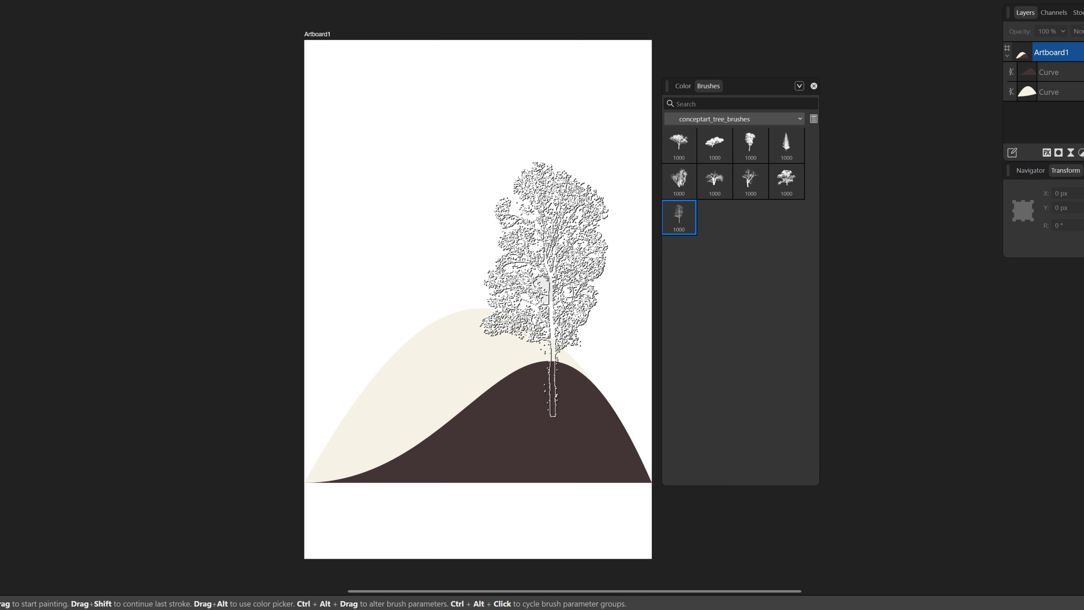
pyautogui.moveTo(541, 290); pyautogui.dragTo(744, 294)
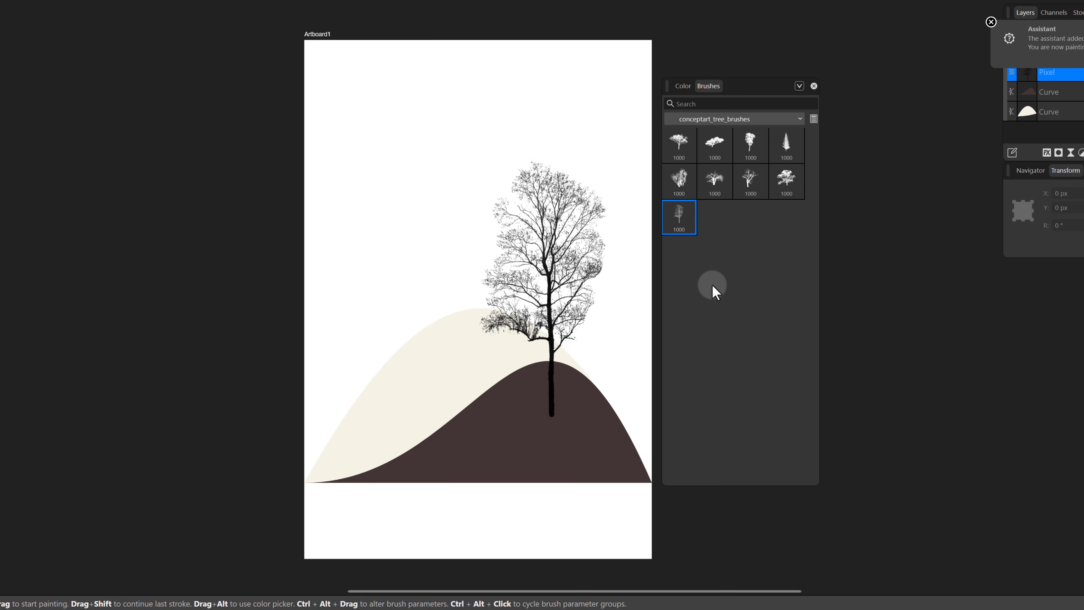
# Move the painted tree up so its trunk base sits on the dark hill's crest.
pyautogui.press('v')
pyautogui.moveTo(574, 301); pyautogui.dragTo(576, 249)
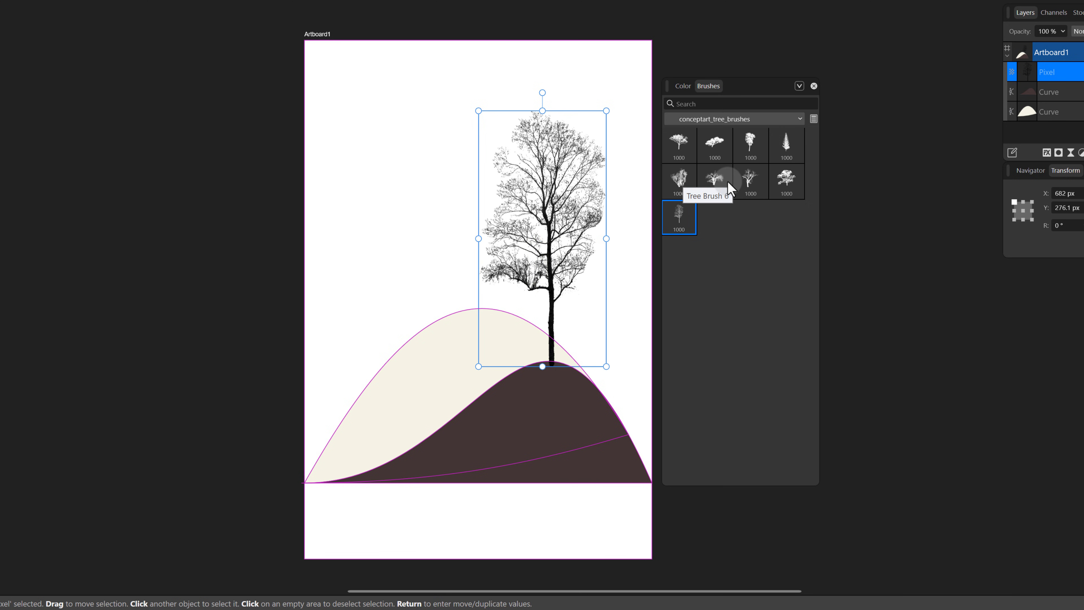
pyautogui.click(637, 317)
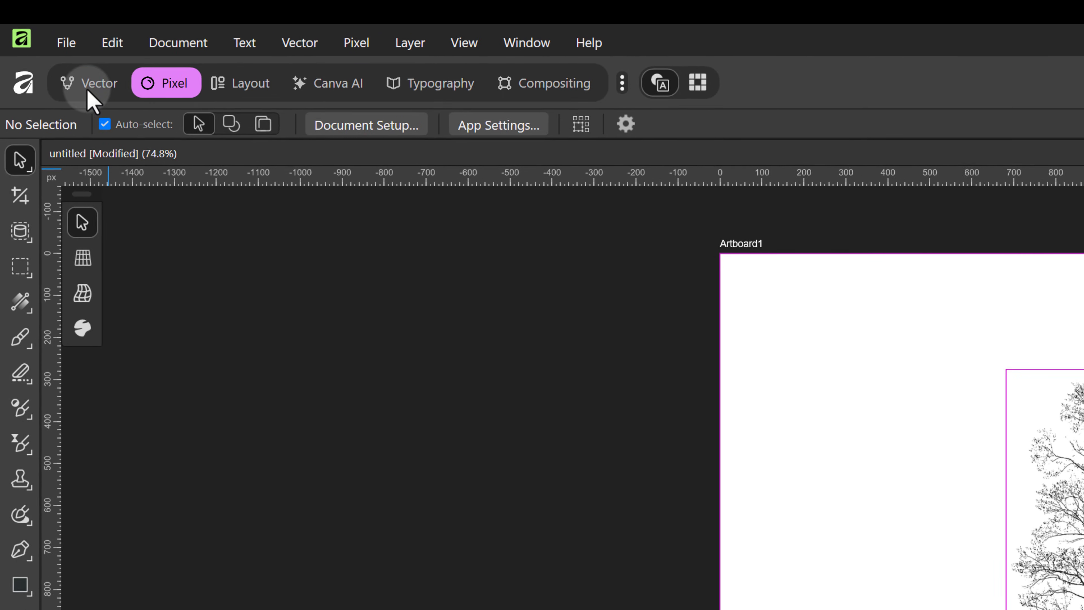
# Switch back to the Vector persona, then select the dark hill and fill it with black.
pyautogui.click(53, 53)
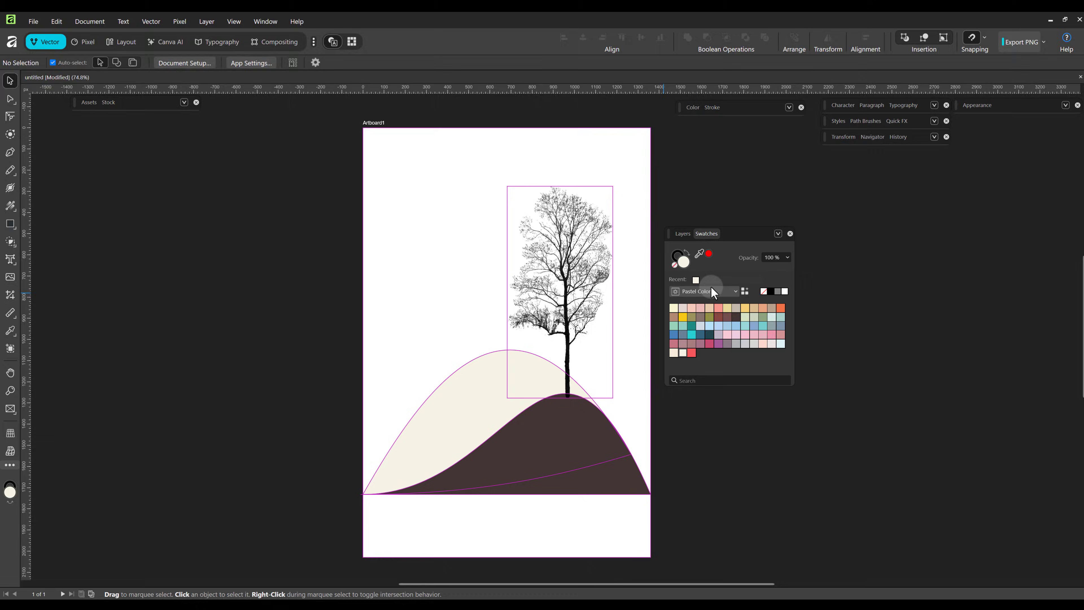
pyautogui.click(680, 231)
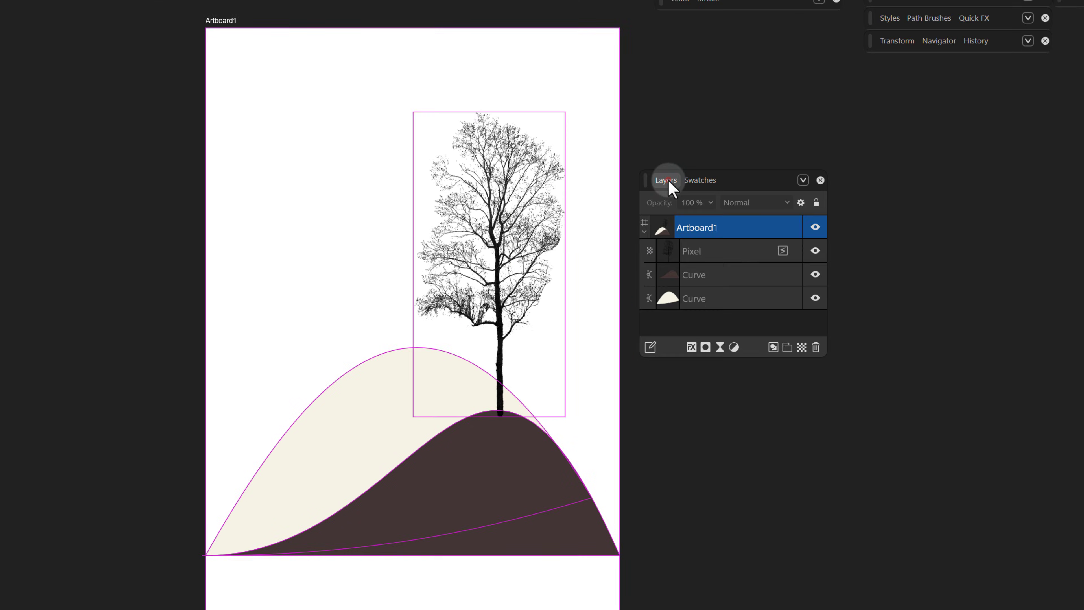
pyautogui.moveTo(715, 248)
pyautogui.mouseDown()
pyautogui.moveTo(721, 277)
pyautogui.moveTo(728, 258)
pyautogui.mouseUp()
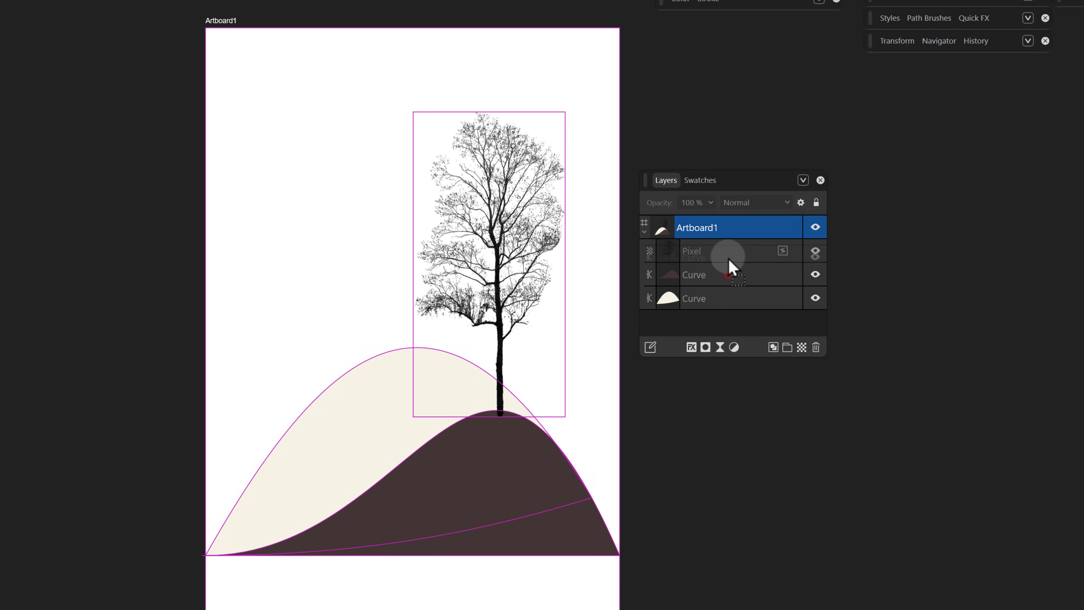
pyautogui.moveTo(731, 250); pyautogui.dragTo(731, 251)
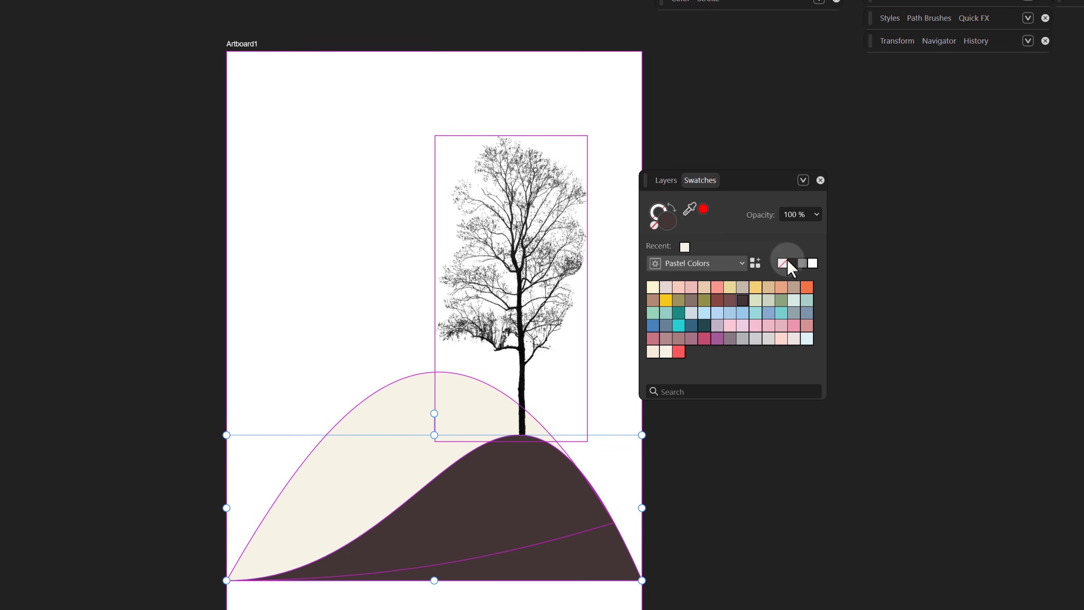
pyautogui.click(788, 263)
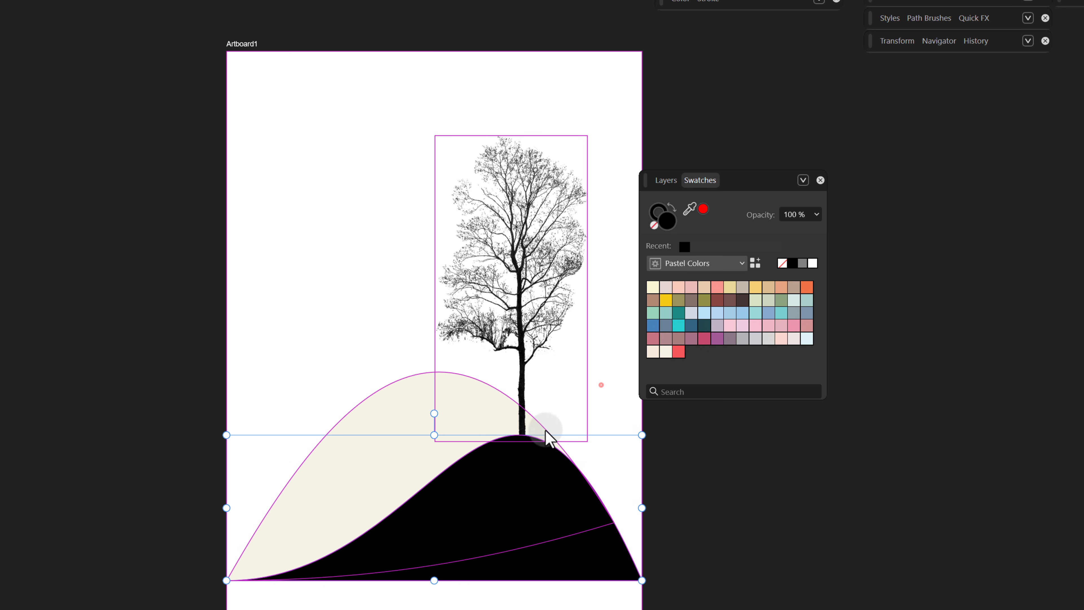
pyautogui.moveTo(601, 384); pyautogui.dragTo(489, 557)
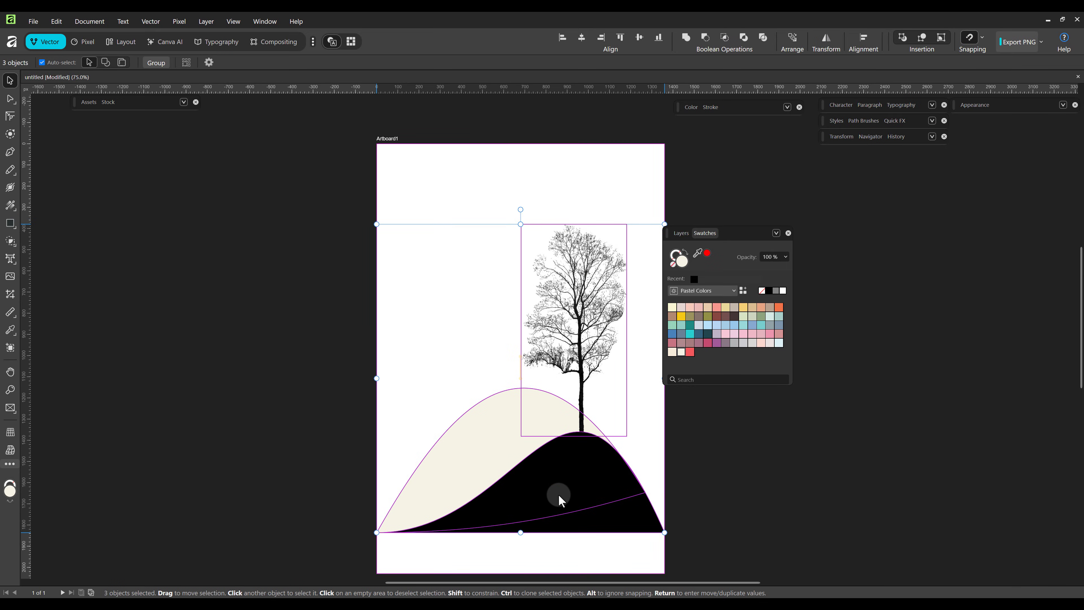
pyautogui.moveTo(558, 495); pyautogui.dragTo(558, 491)
pyautogui.click(426, 378)
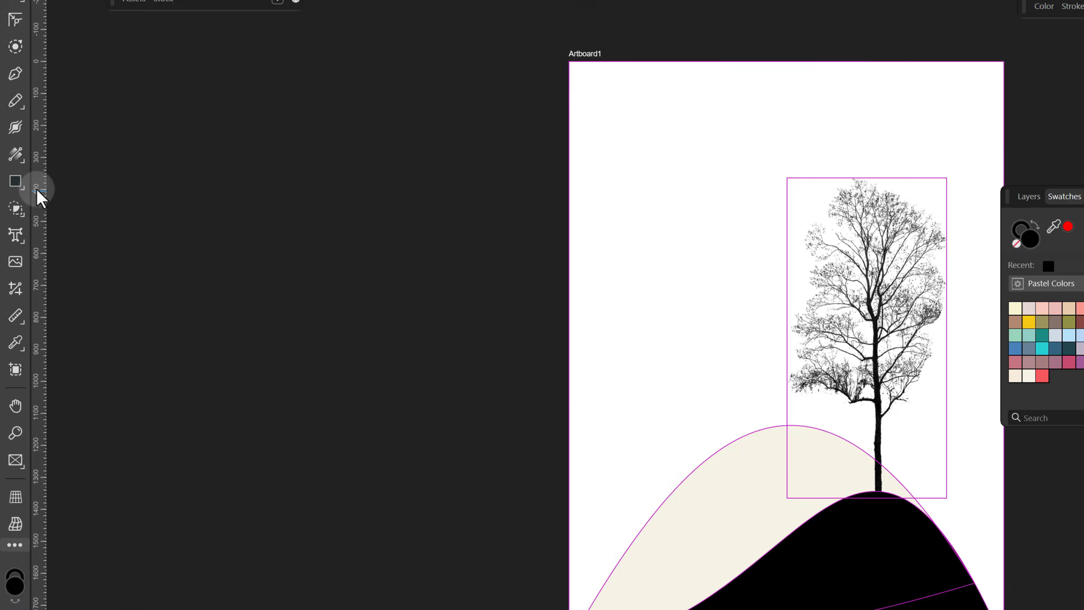
# Draw a circle in the sky with the Ellipse tool, fill it with the coral red swatch, and move it beside the tree's crown.
pyautogui.click(17, 183)
pyautogui.click(52, 197)
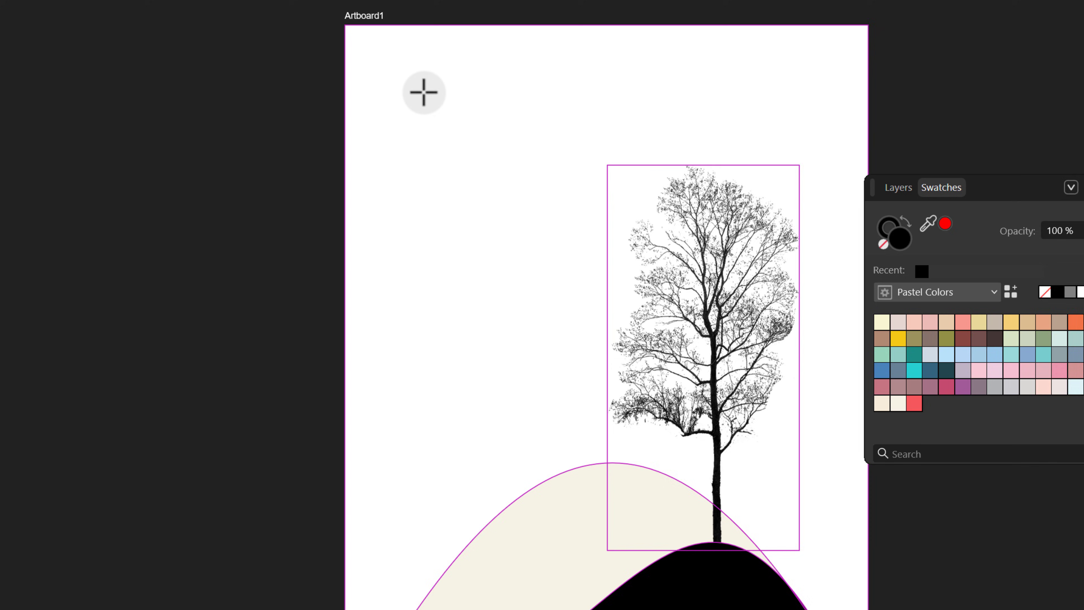
pyautogui.moveTo(435, 78); pyautogui.dragTo(571, 216)
pyautogui.moveTo(445, 221); pyautogui.dragTo(431, 203)
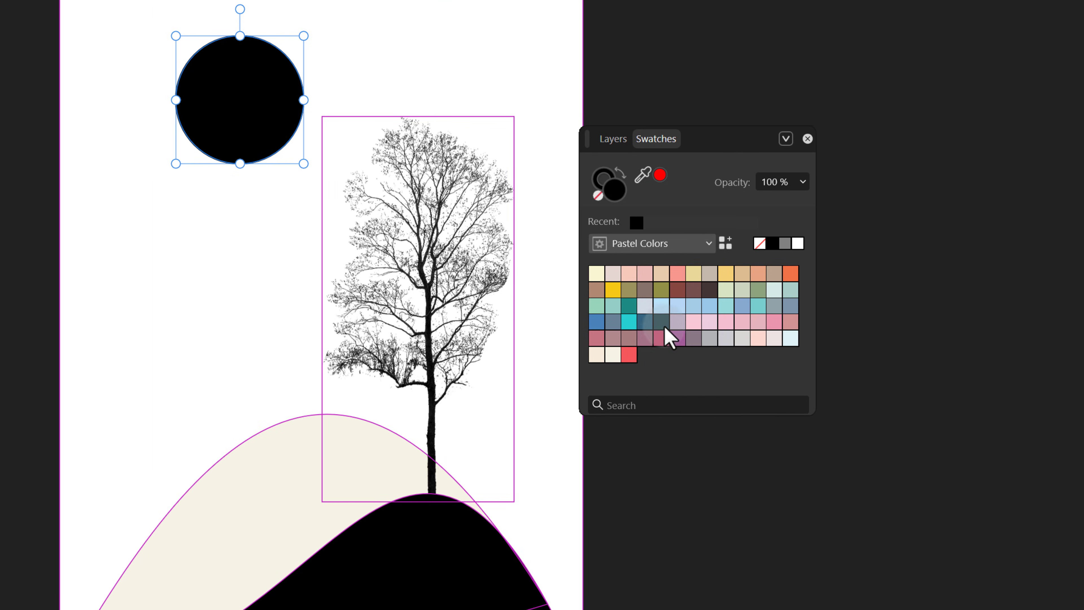
pyautogui.click(789, 407)
pyautogui.click(582, 189)
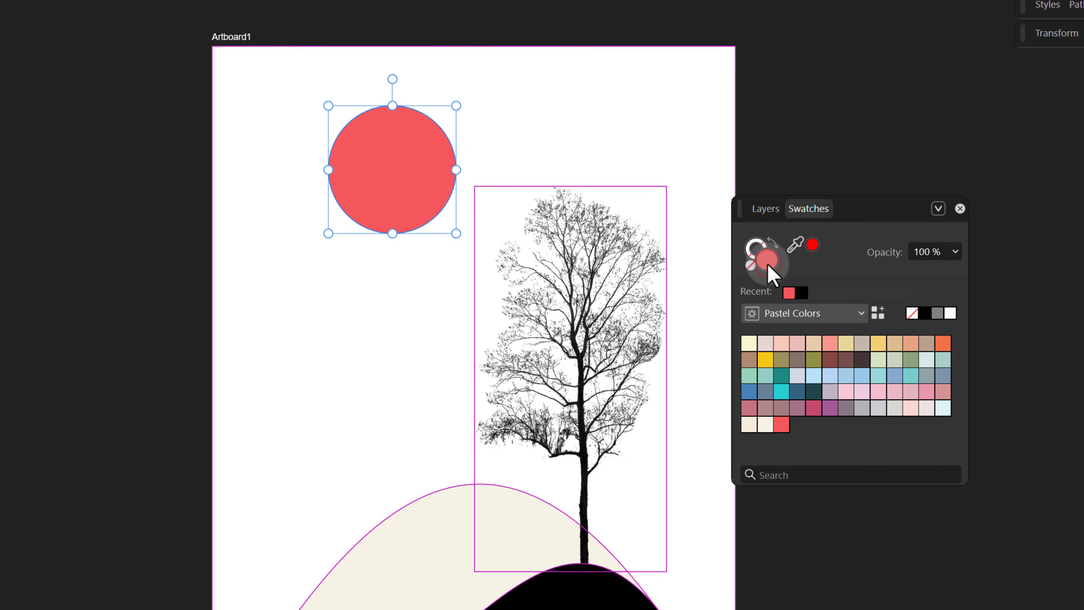
pyautogui.click(244, 141)
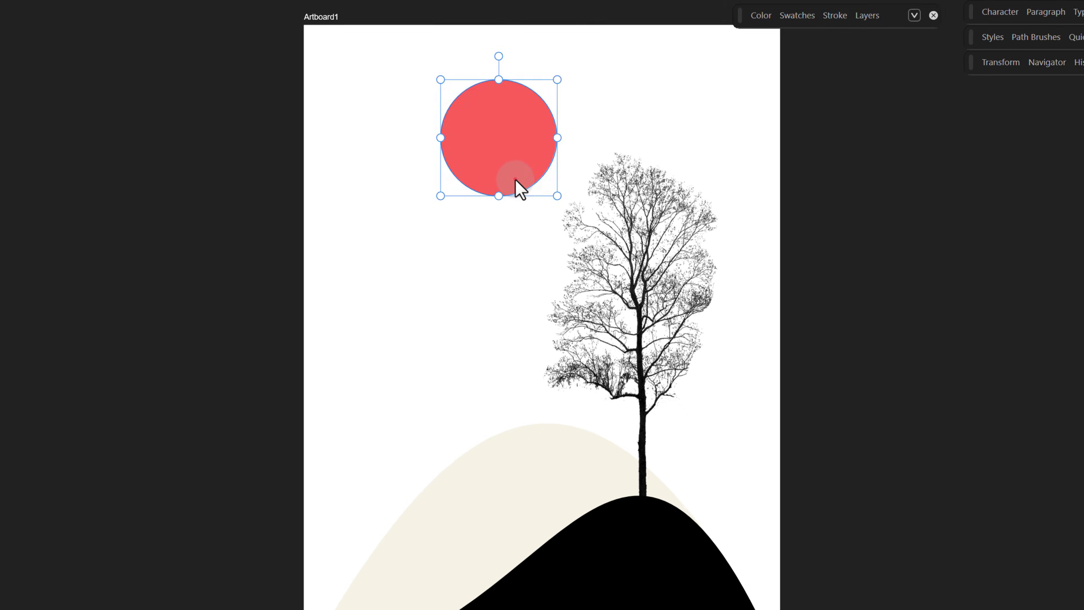
pyautogui.moveTo(515, 179); pyautogui.dragTo(567, 208)
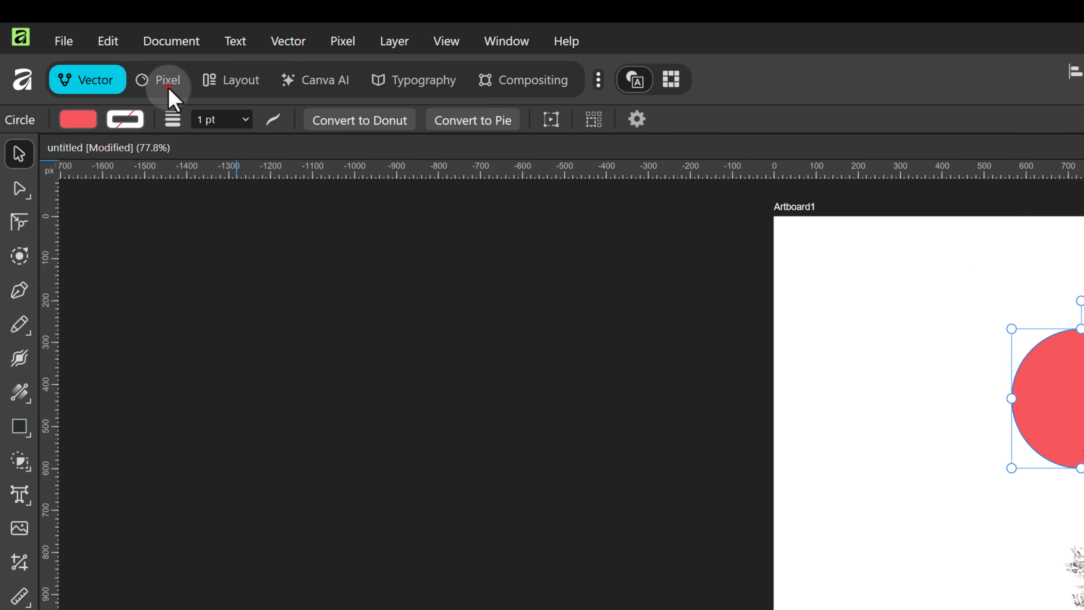
# Switch to the Pixel persona and open the Bird brushes category for the Paint Brush tool.
pyautogui.click(88, 45)
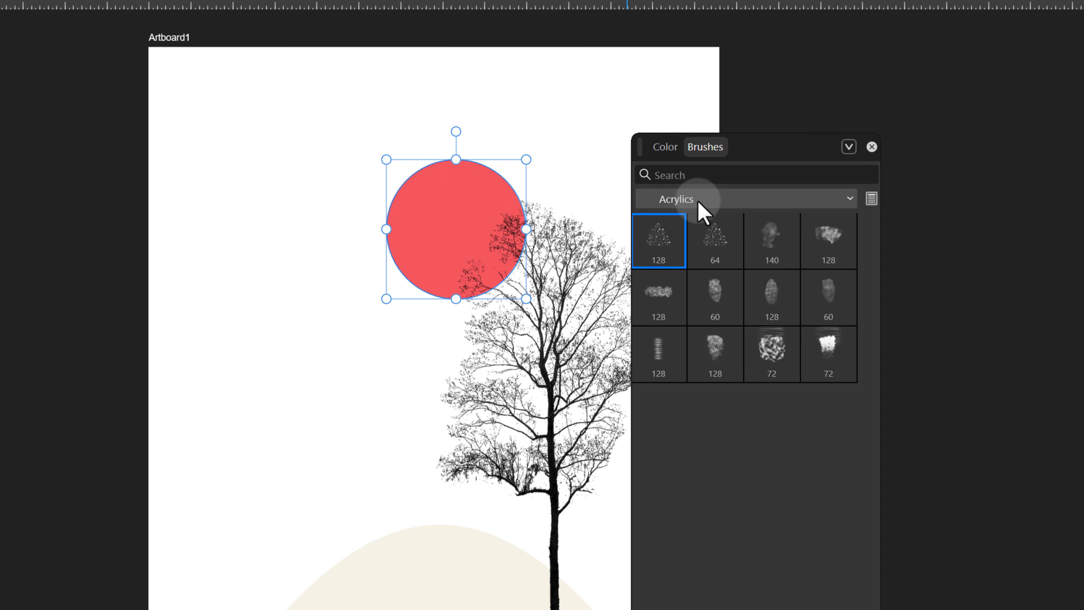
pyautogui.click(698, 200)
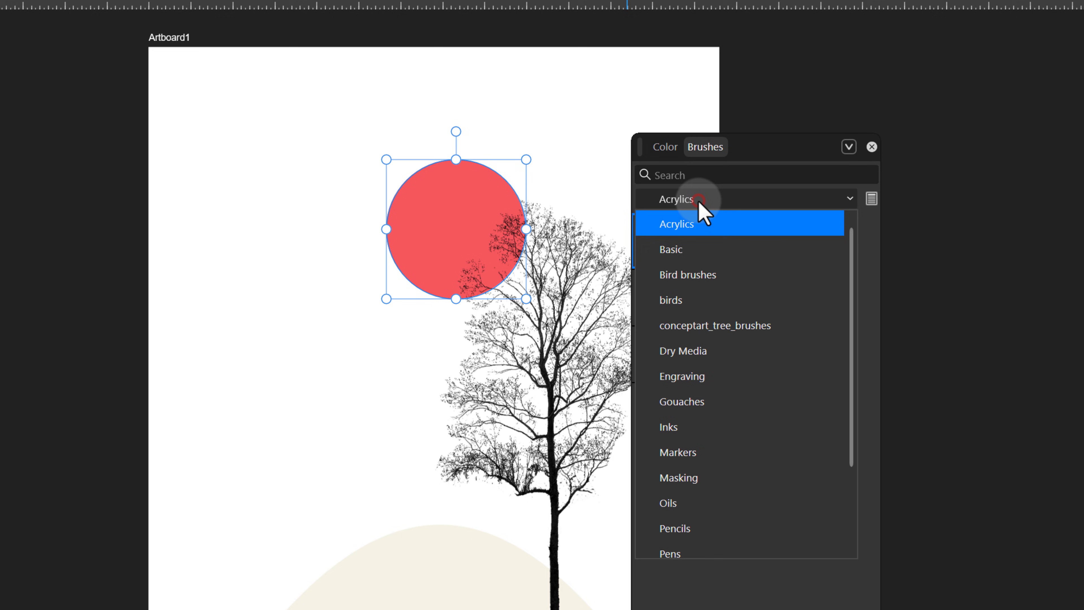
pyautogui.click(698, 279)
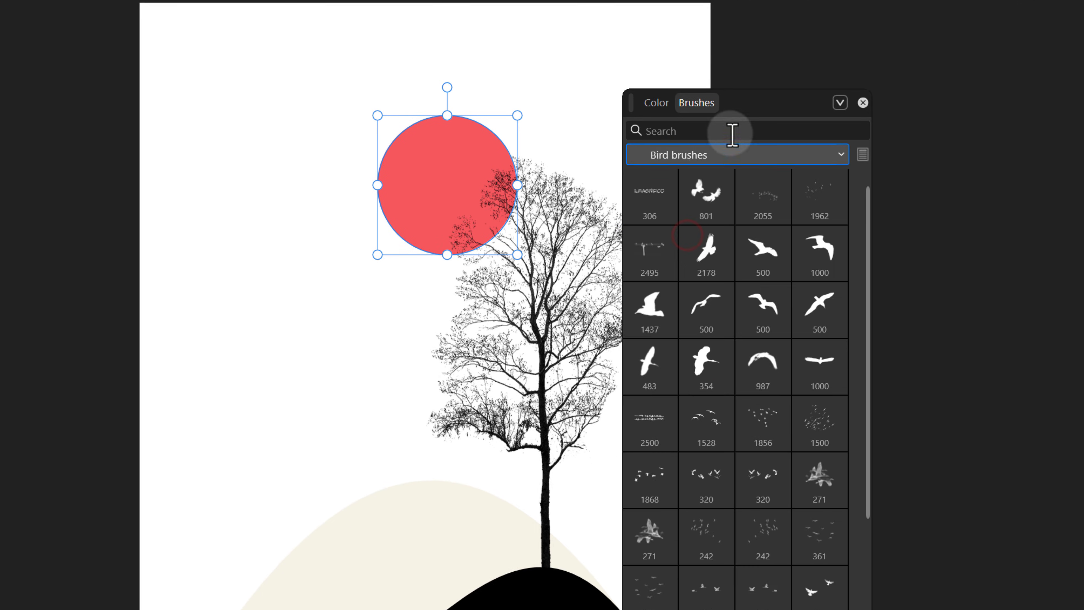
pyautogui.moveTo(758, 150); pyautogui.dragTo(836, 150)
pyautogui.moveTo(813, 27); pyautogui.dragTo(841, 15)
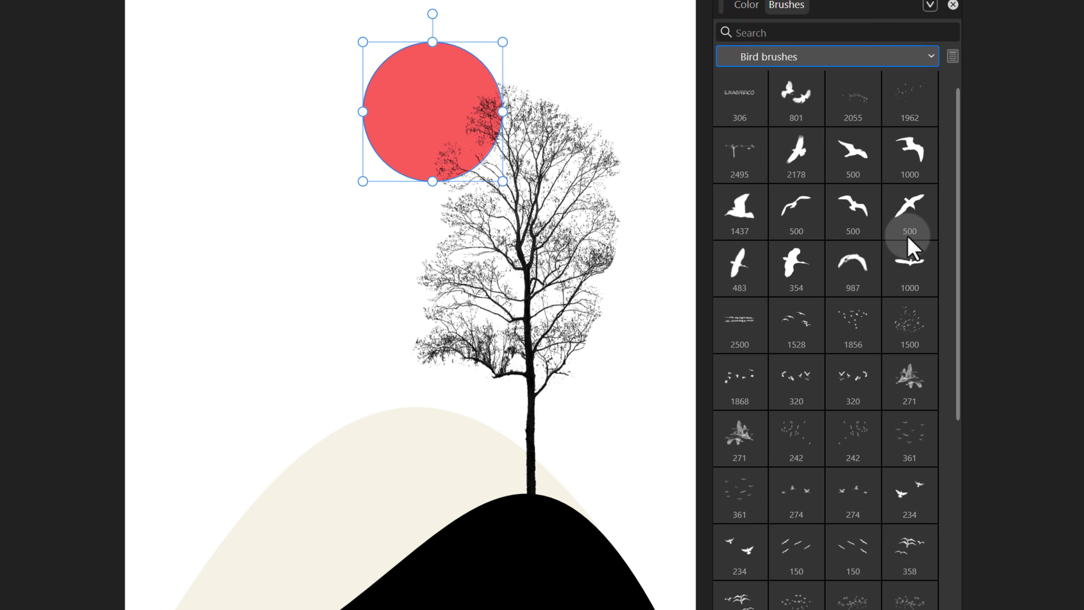
# Pick the 1500 bird brush, shrink it, and paint a flock of black birds left of the sun.
pyautogui.click(918, 330)
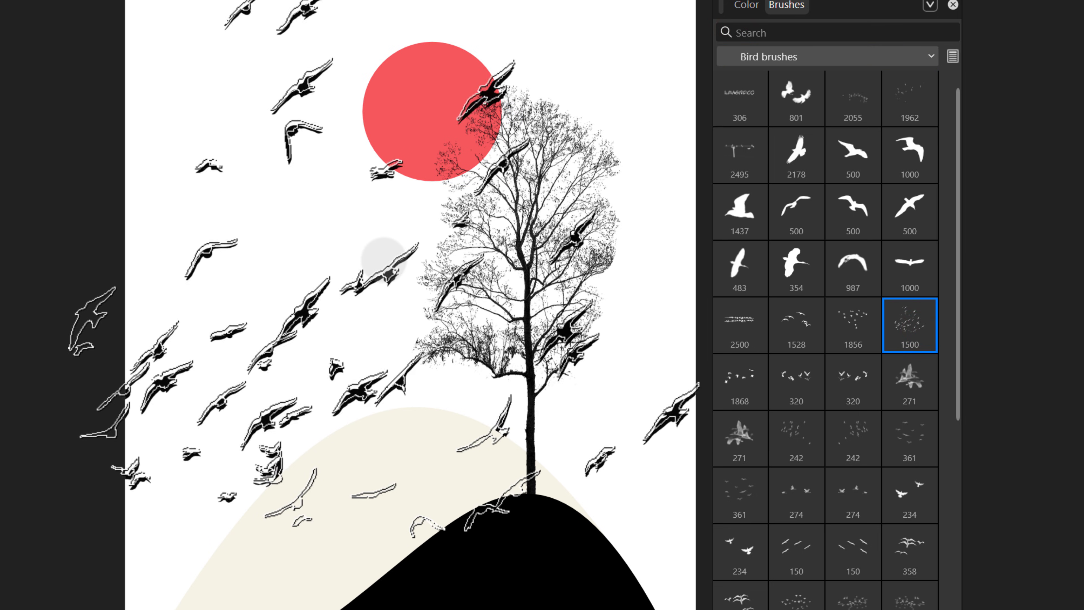
pyautogui.press('[')
pyautogui.press('[')
pyautogui.press('[')
pyautogui.press('[')
pyautogui.press('[')
pyautogui.press('[')
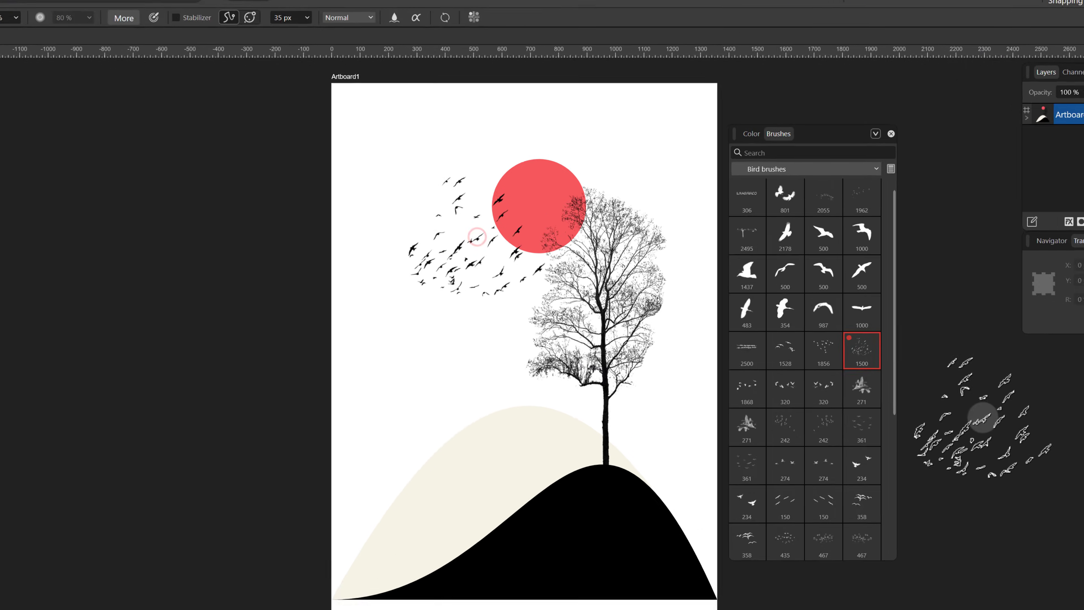
# Choose a Gouaches brush and paint a light gray CBCBCB stroke across the dark hill, repainting it after one undo.
pyautogui.click(763, 179)
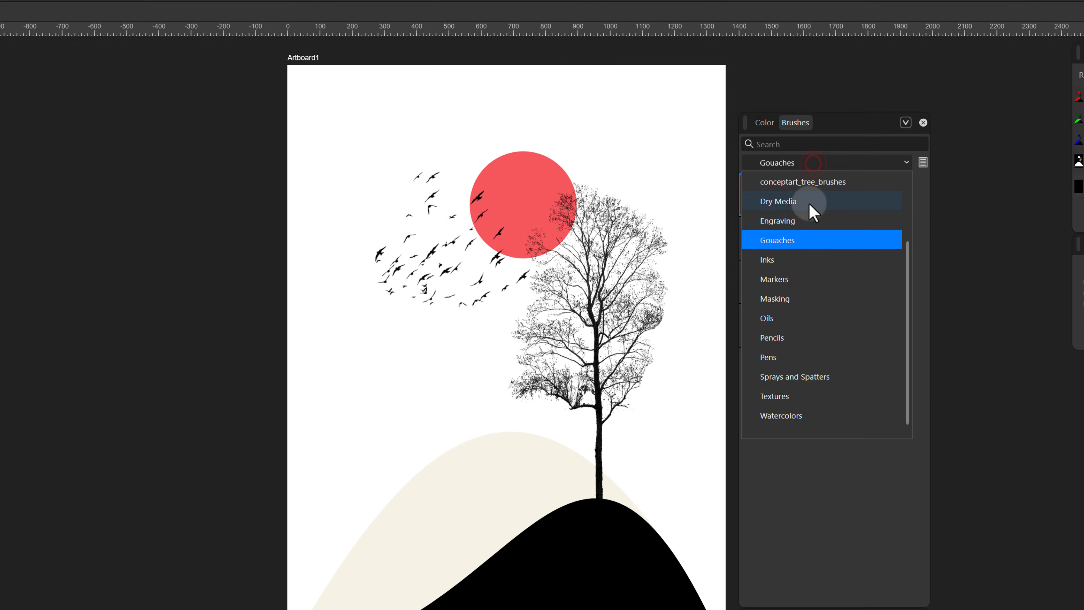
pyautogui.click(807, 245)
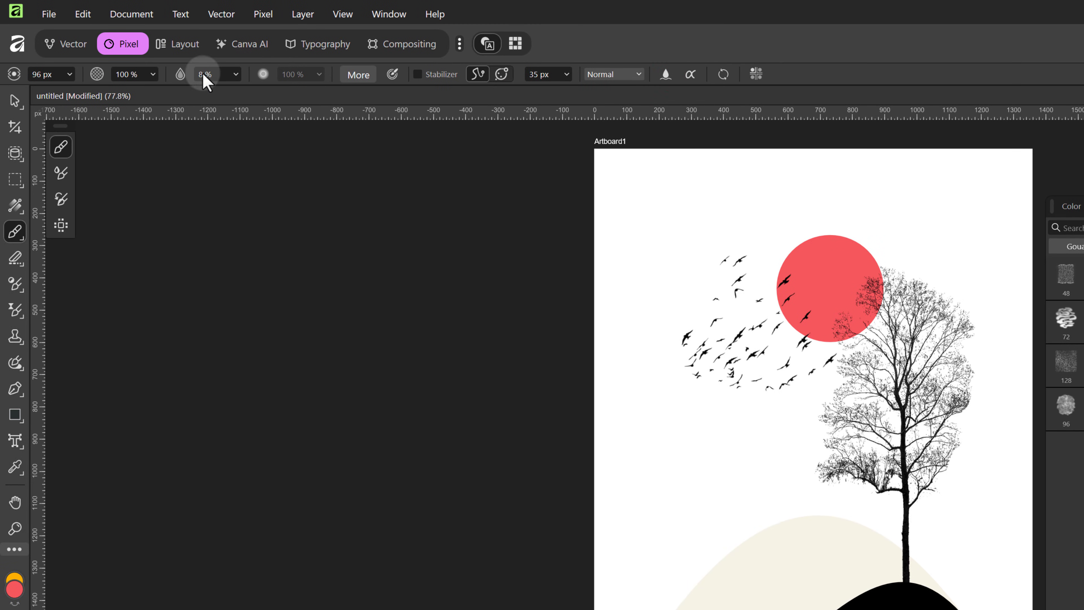
pyautogui.scroll(-1, 207, 81)
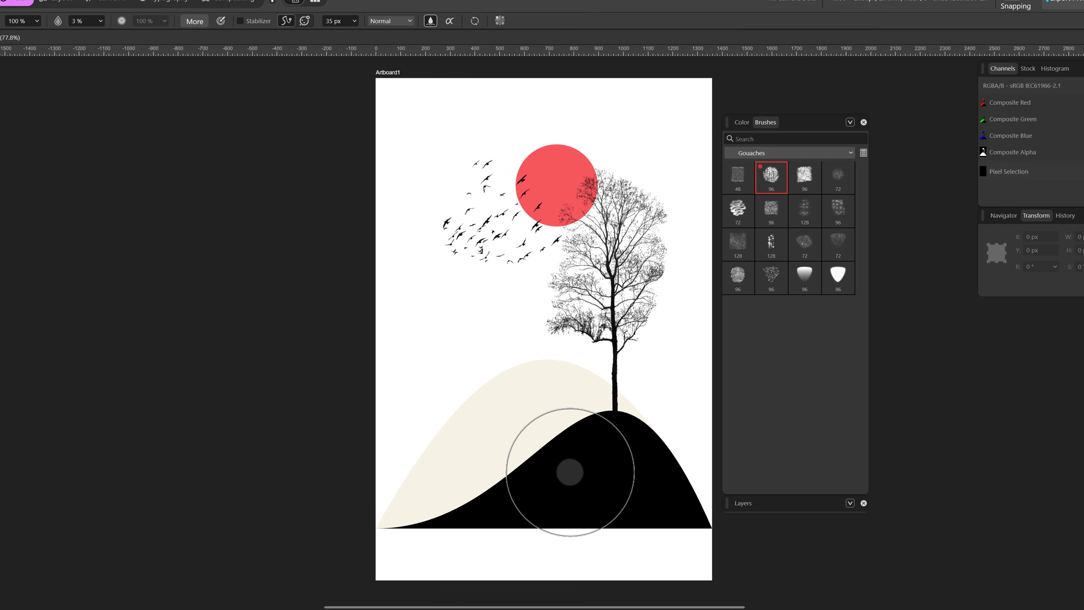
pyautogui.moveTo(393, 491)
pyautogui.mouseDown()
pyautogui.moveTo(459, 477)
pyautogui.moveTo(550, 425)
pyautogui.moveTo(604, 415)
pyautogui.moveTo(689, 459)
pyautogui.moveTo(750, 528)
pyautogui.mouseUp()
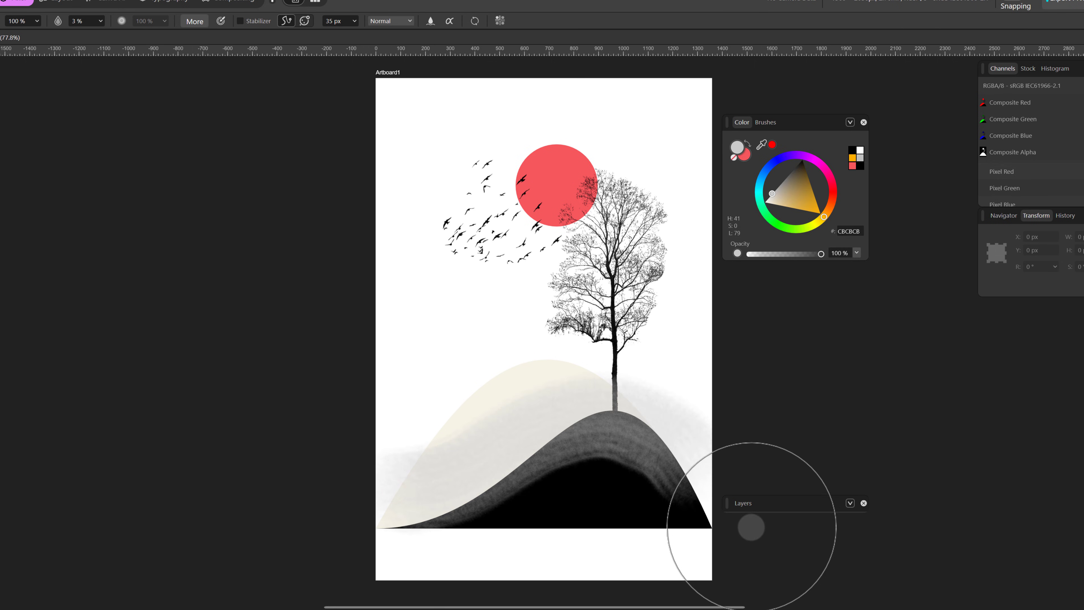
pyautogui.hotkey('ctrl', 'z')
pyautogui.moveTo(375, 501)
pyautogui.mouseDown()
pyautogui.moveTo(436, 496)
pyautogui.moveTo(547, 430)
pyautogui.moveTo(620, 406)
pyautogui.moveTo(672, 432)
pyautogui.moveTo(718, 486)
pyautogui.mouseUp()
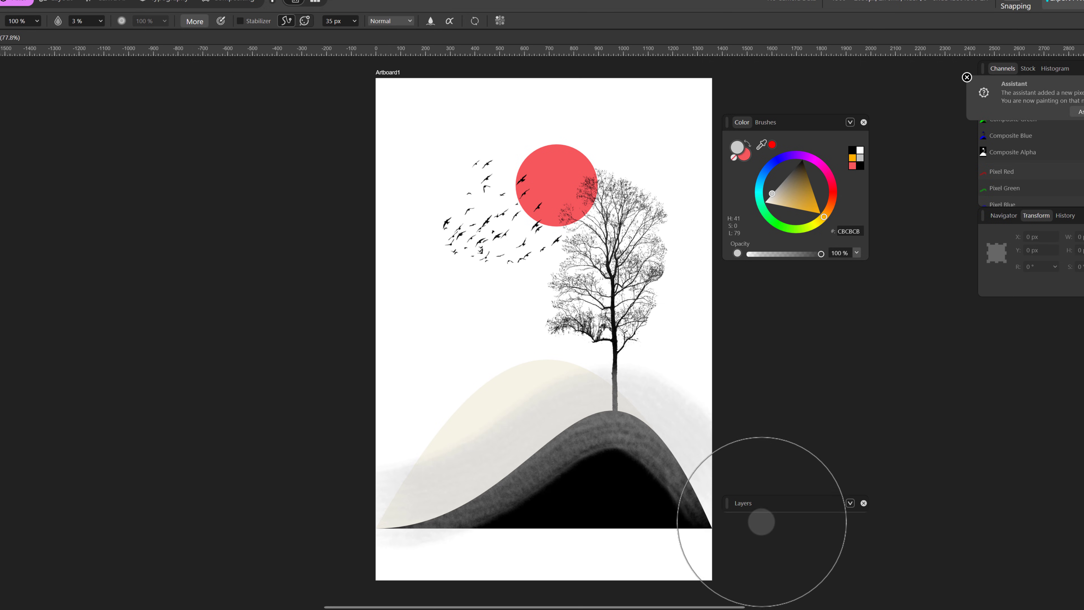
# Clip the gouache pixel layer into the dark hill's curve layer and set the opacity to 49%.
pyautogui.click(746, 502)
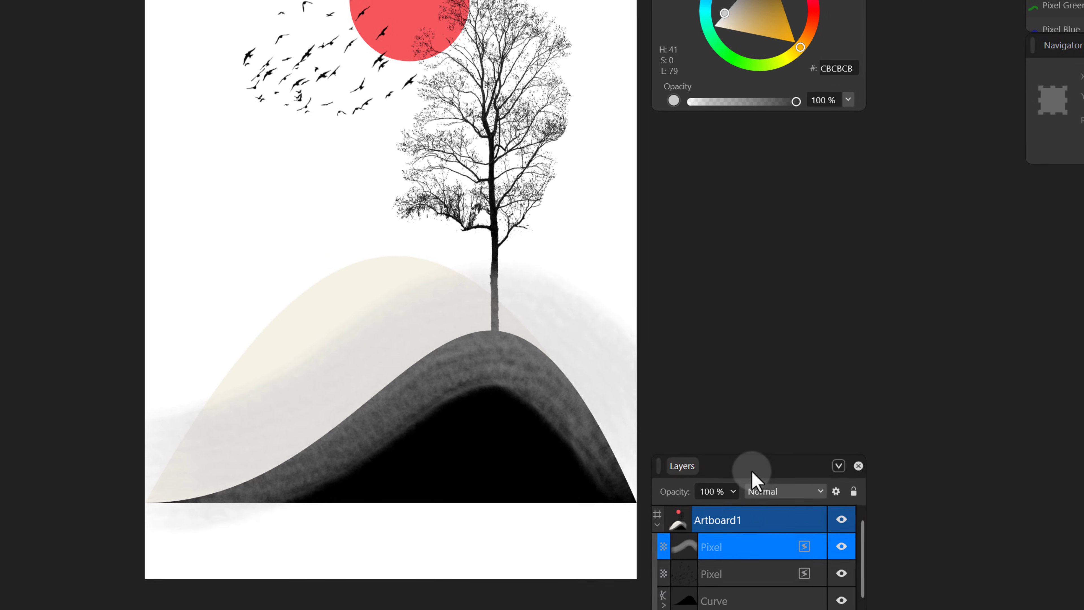
pyautogui.moveTo(752, 471); pyautogui.dragTo(752, 124)
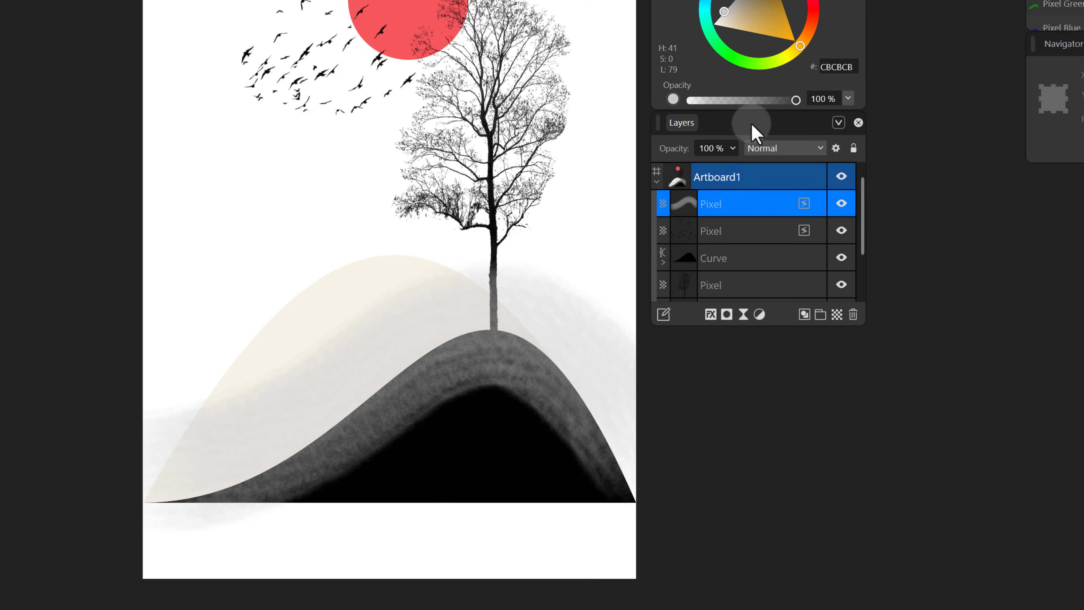
pyautogui.moveTo(734, 213); pyautogui.dragTo(734, 265)
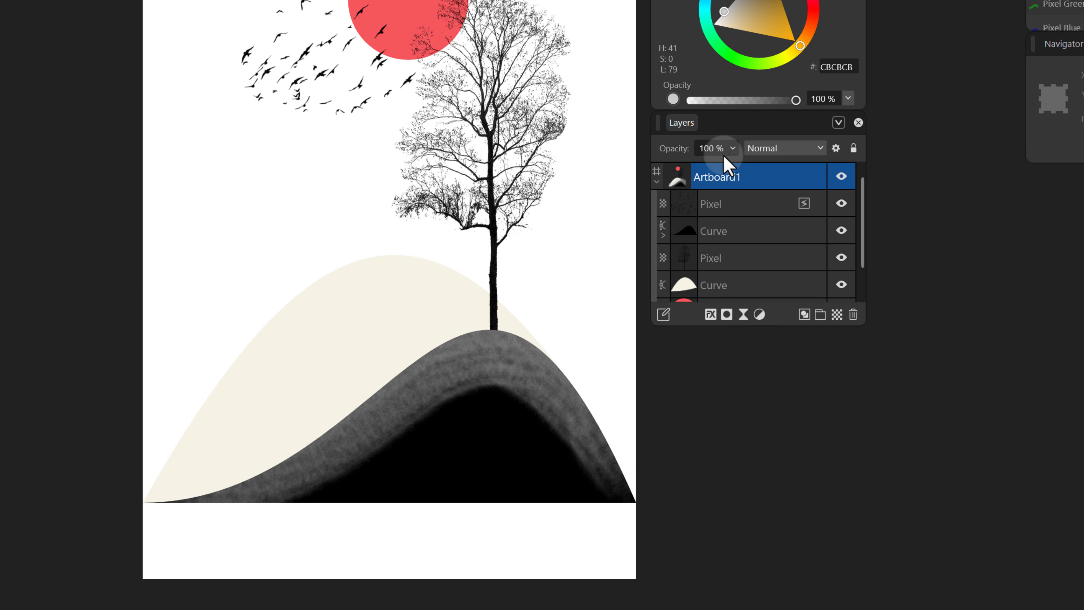
pyautogui.moveTo(679, 148); pyautogui.dragTo(636, 158)
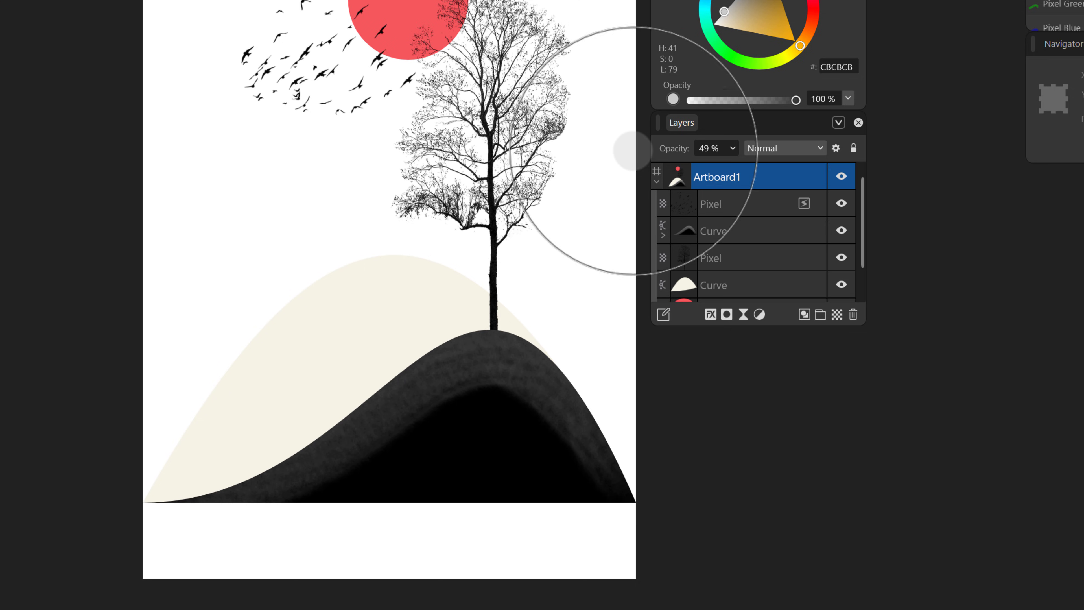
# Select the pixel layer above the sun circle and set the brush color to orange FFB103.
pyautogui.scroll(-1, 717, 234)
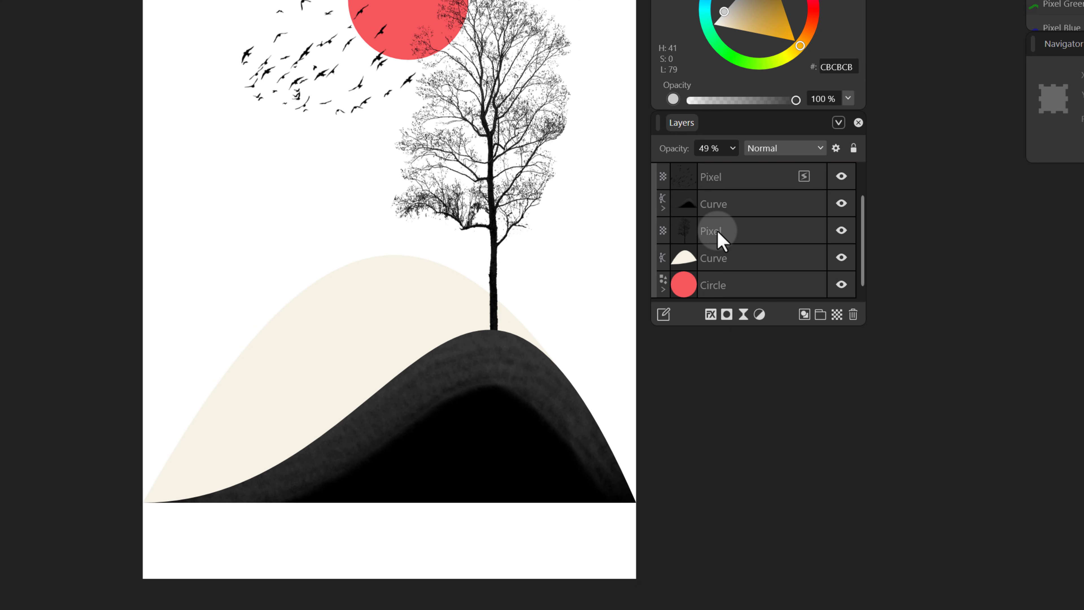
pyautogui.click(745, 286)
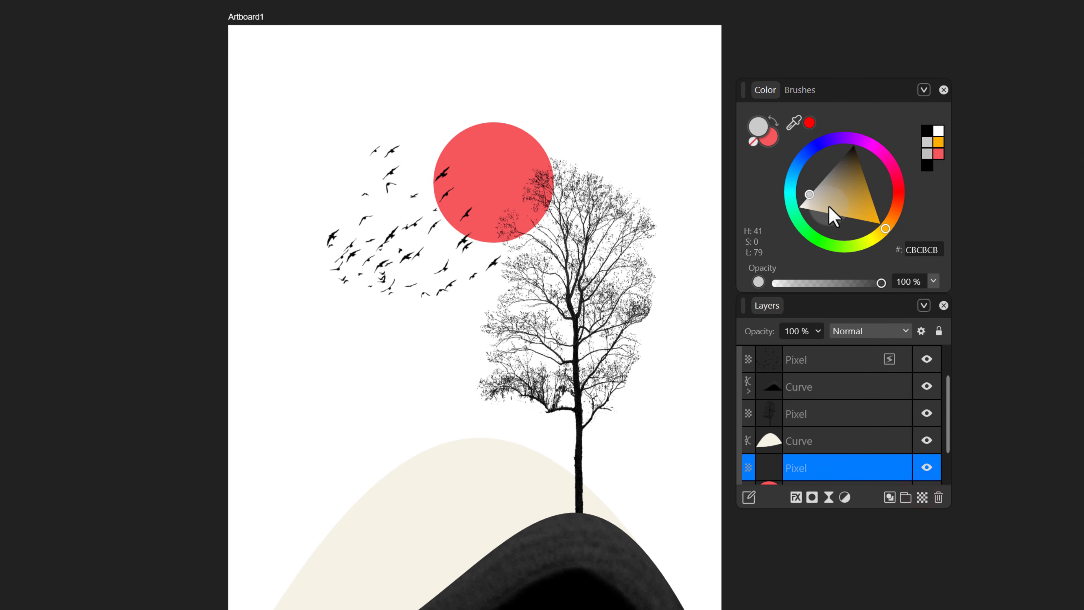
pyautogui.moveTo(803, 153); pyautogui.dragTo(843, 176)
pyautogui.moveTo(870, 232); pyautogui.dragTo(878, 224)
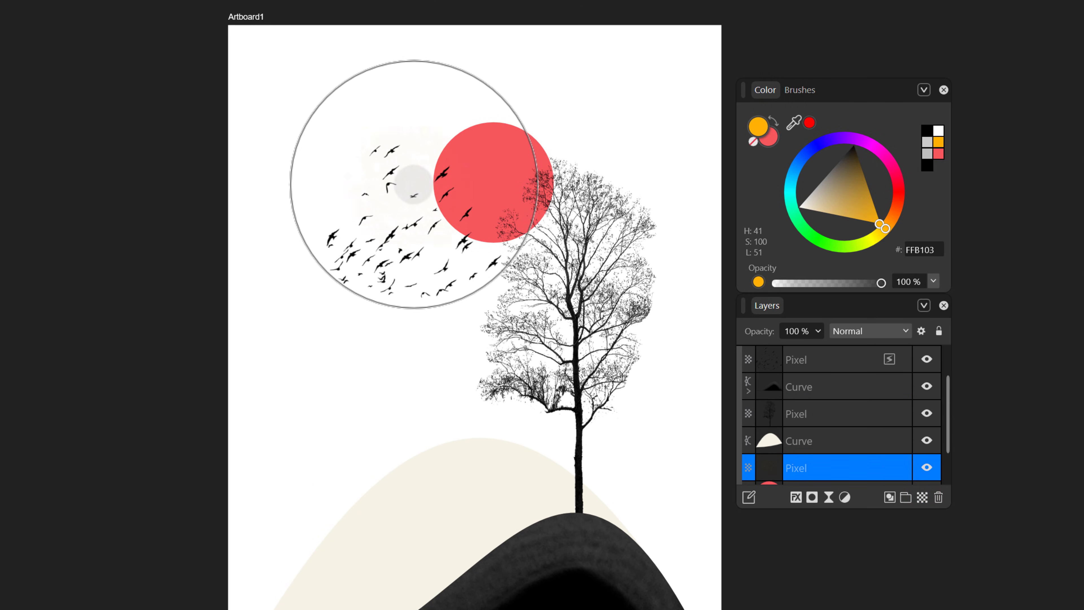
# Shrink the brush, nest the pixel layer inside the circle, and paint orange over the sun's lower-left half.
pyautogui.press('[')
pyautogui.press('[')
pyautogui.press('[')
pyautogui.scroll(-1, 816, 452)
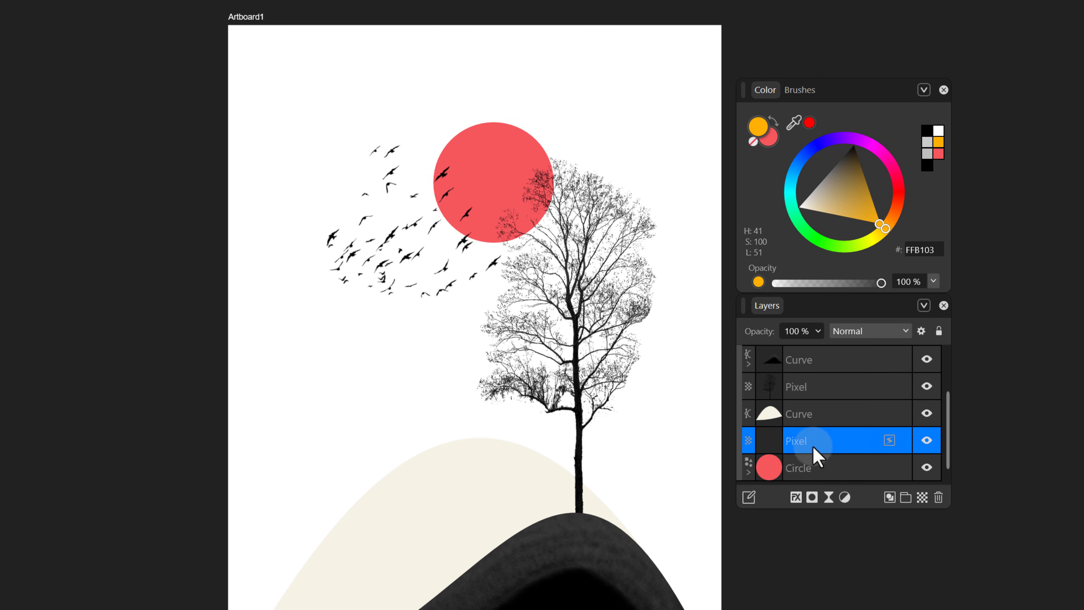
pyautogui.moveTo(816, 450); pyautogui.dragTo(817, 474)
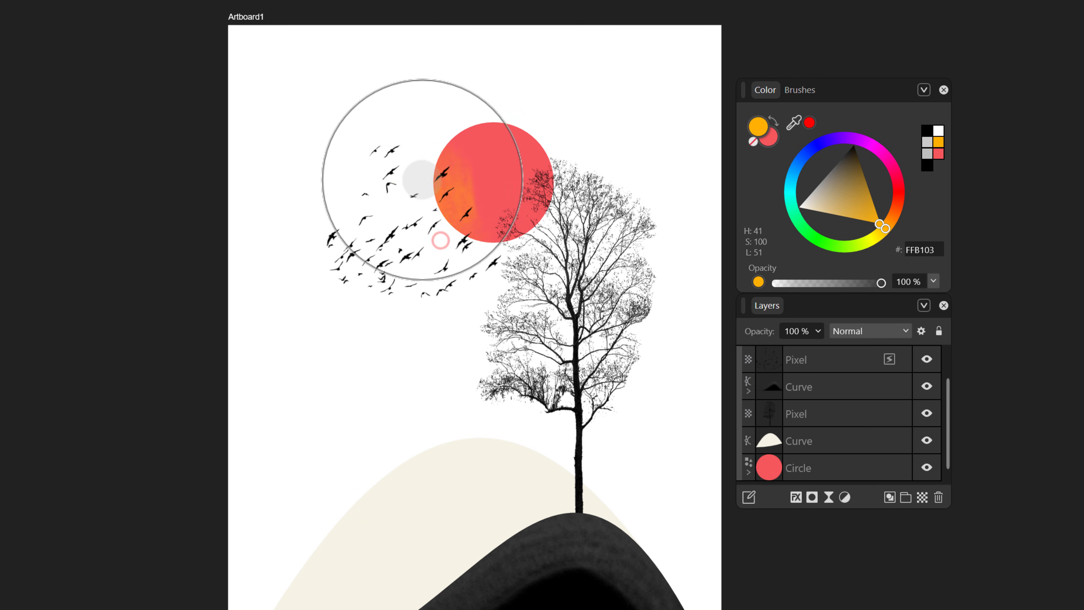
pyautogui.moveTo(416, 174)
pyautogui.mouseDown()
pyautogui.moveTo(429, 213)
pyautogui.moveTo(458, 235)
pyautogui.moveTo(498, 241)
pyautogui.moveTo(468, 242)
pyautogui.moveTo(432, 212)
pyautogui.moveTo(426, 162)
pyautogui.moveTo(426, 223)
pyautogui.moveTo(488, 267)
pyautogui.moveTo(446, 231)
pyautogui.mouseUp()
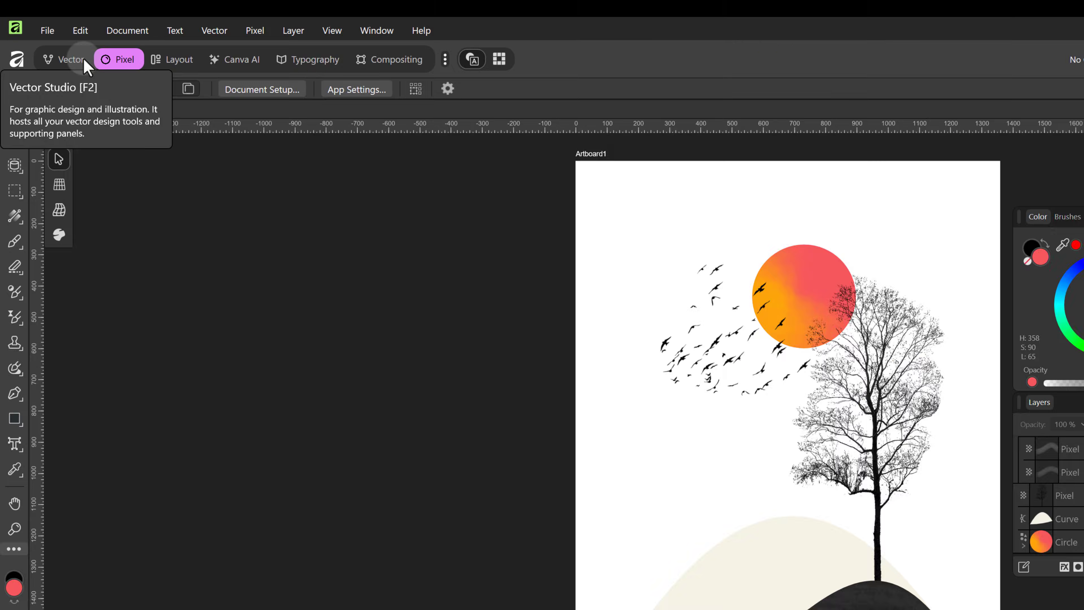
# Switch to the Vector persona, draw a rectangle covering the whole artboard, and fill it with the cream swatch.
pyautogui.click(85, 65)
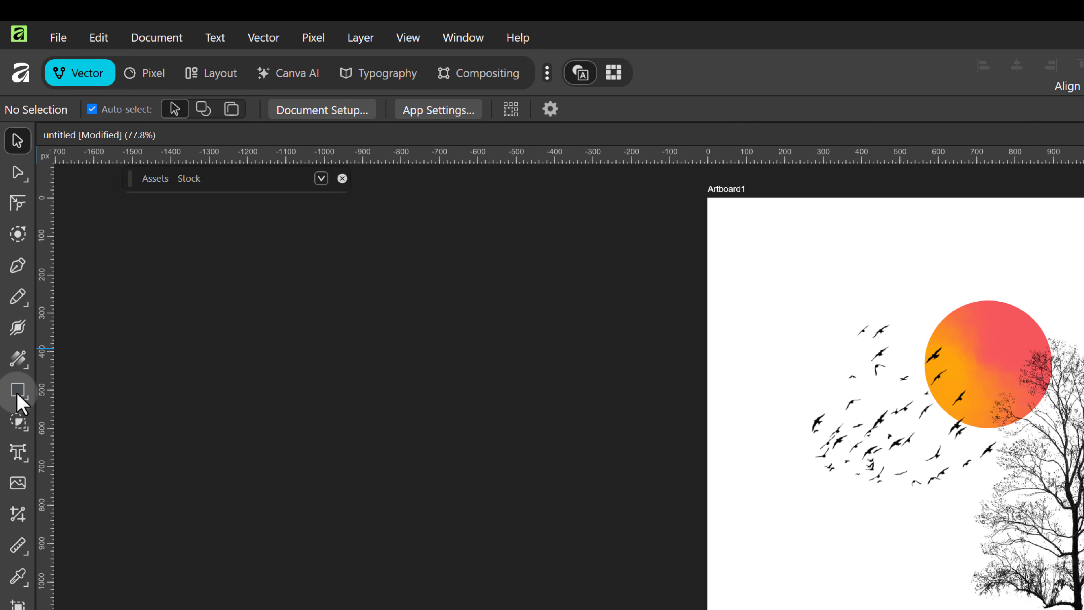
pyautogui.click(17, 389)
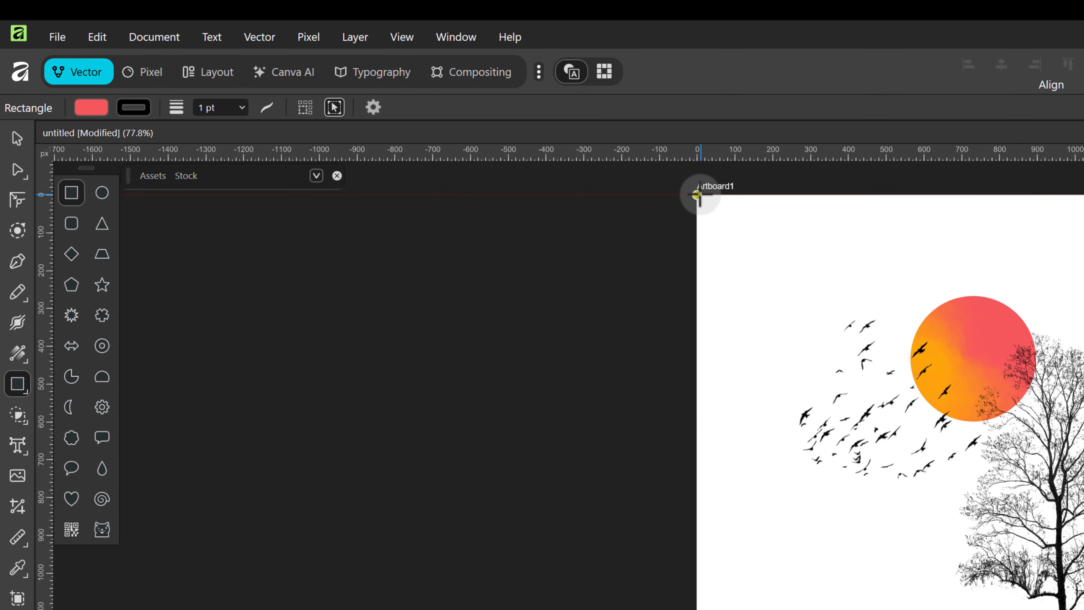
pyautogui.moveTo(696, 195); pyautogui.dragTo(1083, 609)
pyautogui.moveTo(705, 558); pyautogui.dragTo(705, 557)
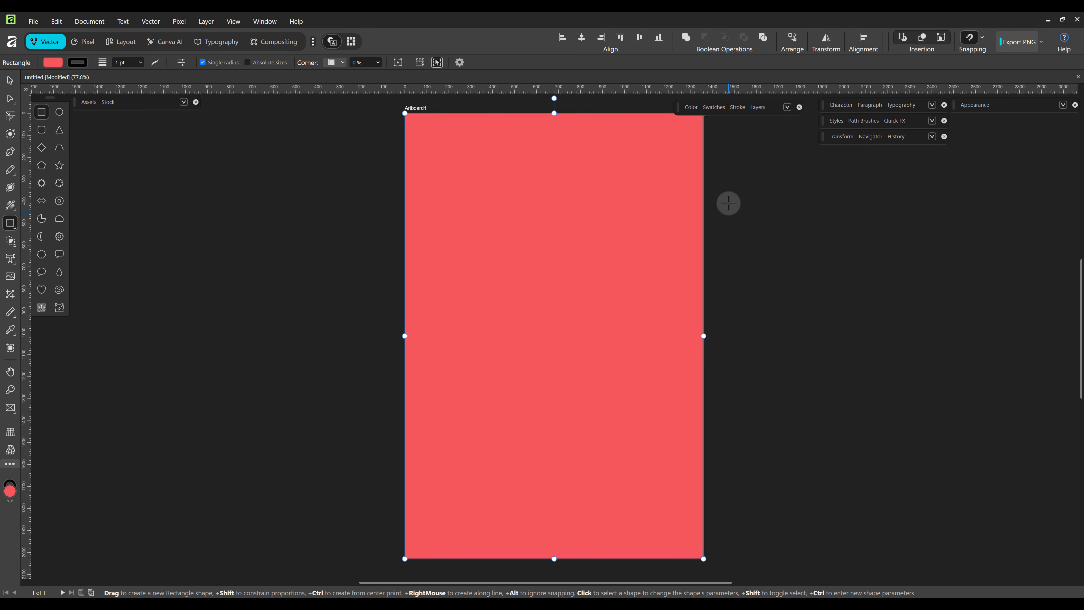
pyautogui.click(714, 107)
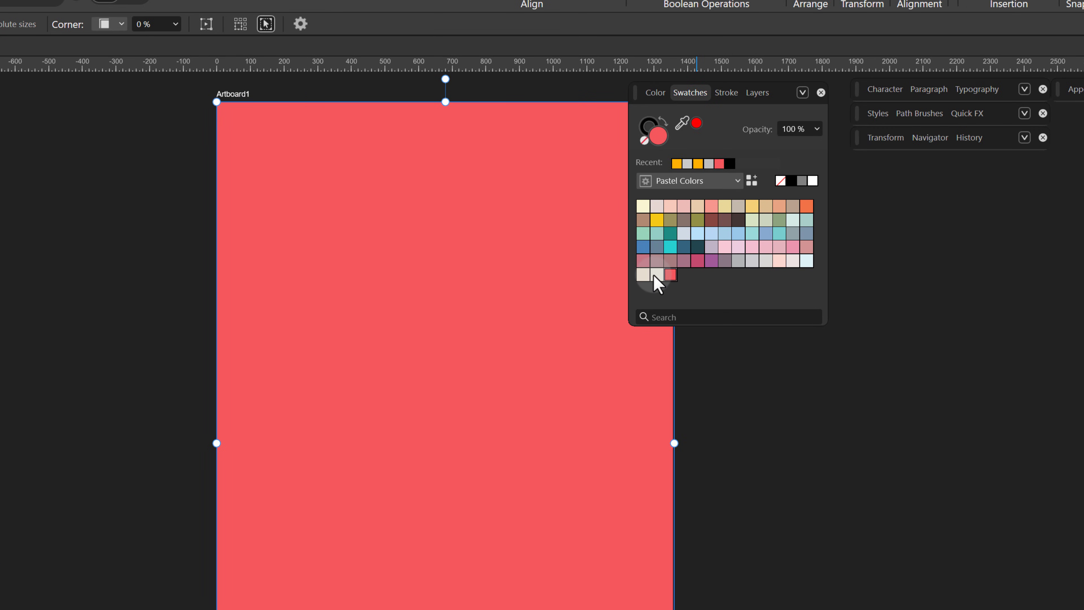
pyautogui.click(644, 275)
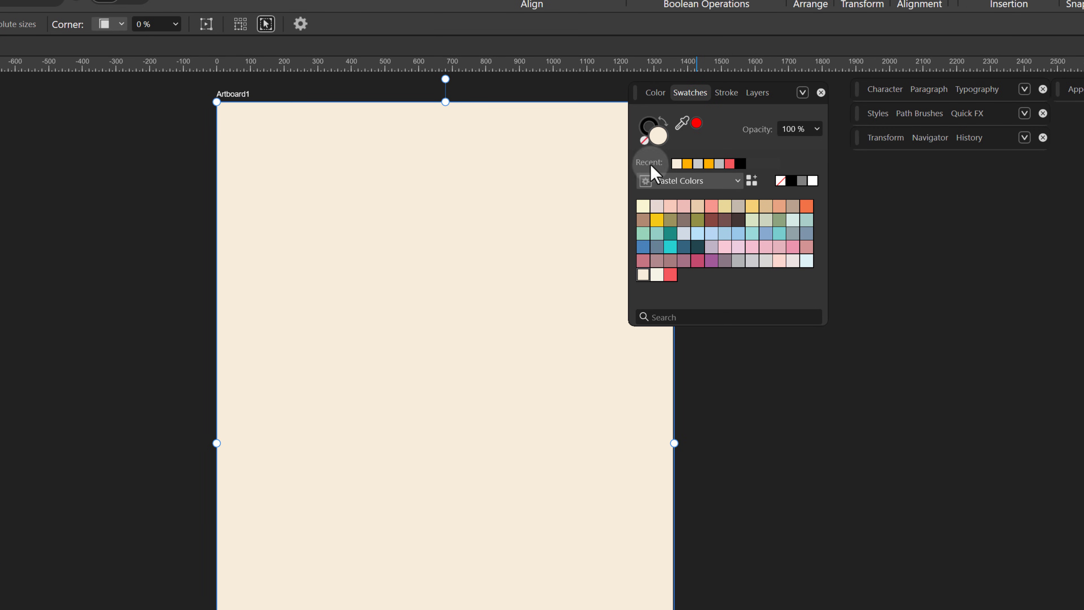
# Move the rectangle layer to the bottom of the layer stack as the background.
pyautogui.click(757, 93)
pyautogui.scroll(-1, 719, 208)
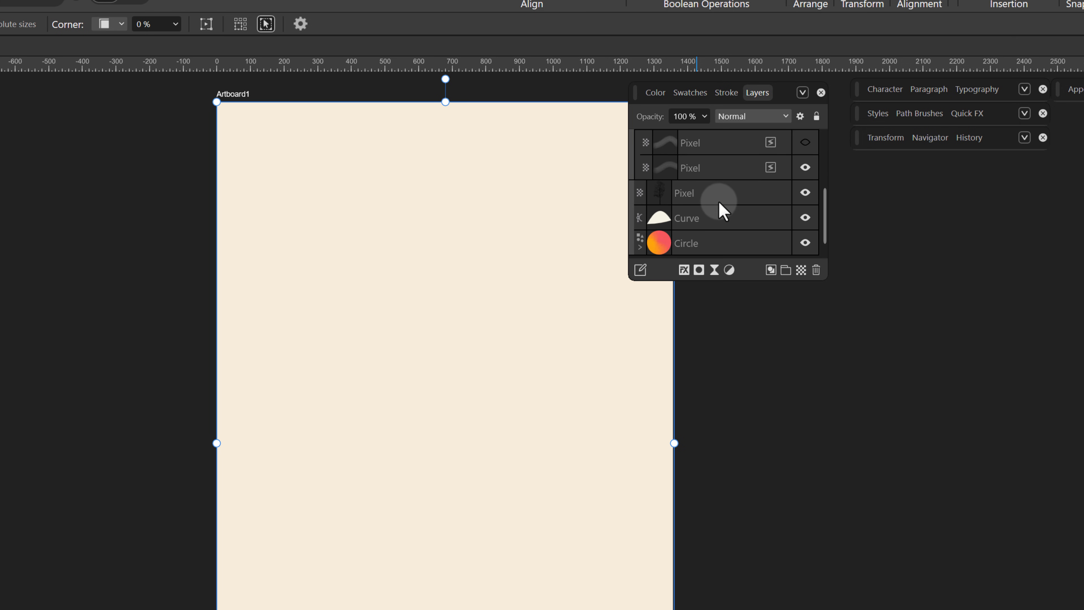
pyautogui.scroll(4, 721, 208)
pyautogui.moveTo(728, 176); pyautogui.dragTo(718, 250)
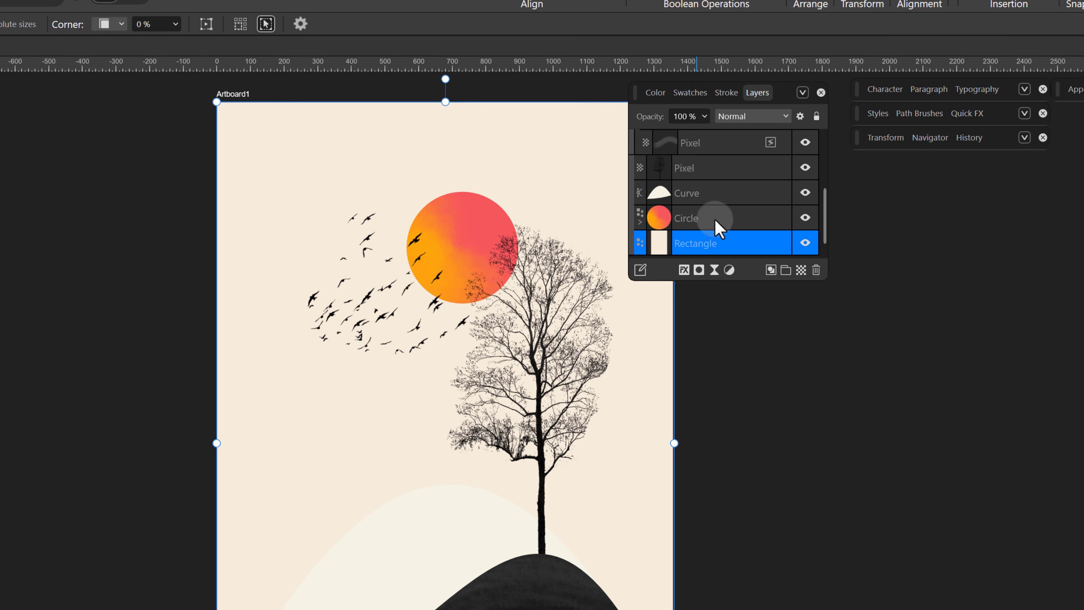
pyautogui.moveTo(702, 212); pyautogui.dragTo(704, 215)
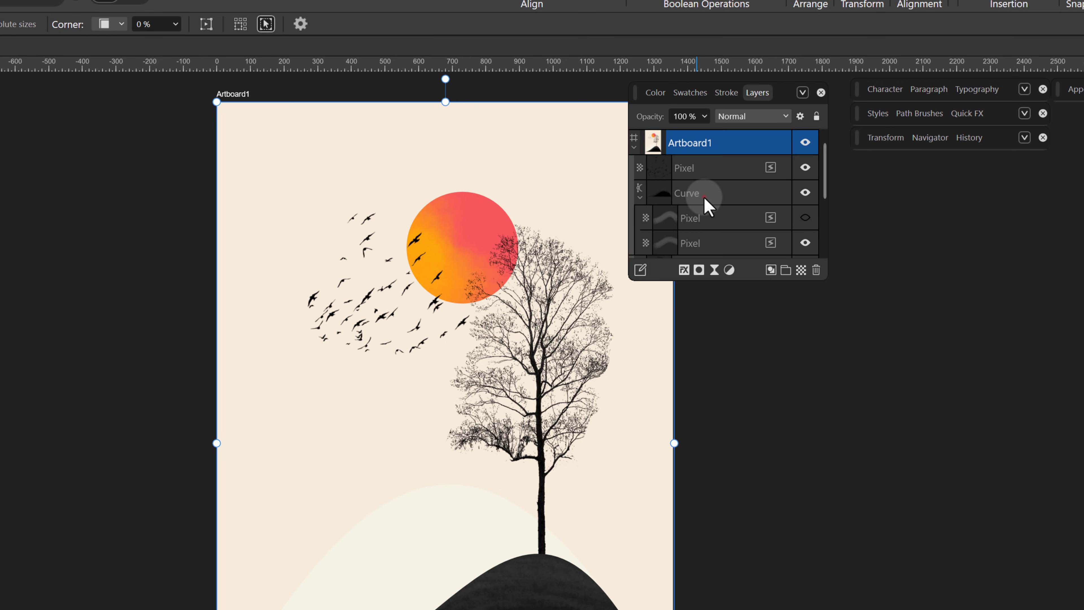
# Duplicate the dark hill curve and flip the copy downward beneath the hill's base as a reflection.
pyautogui.click(704, 196)
pyautogui.rightClick(706, 206)
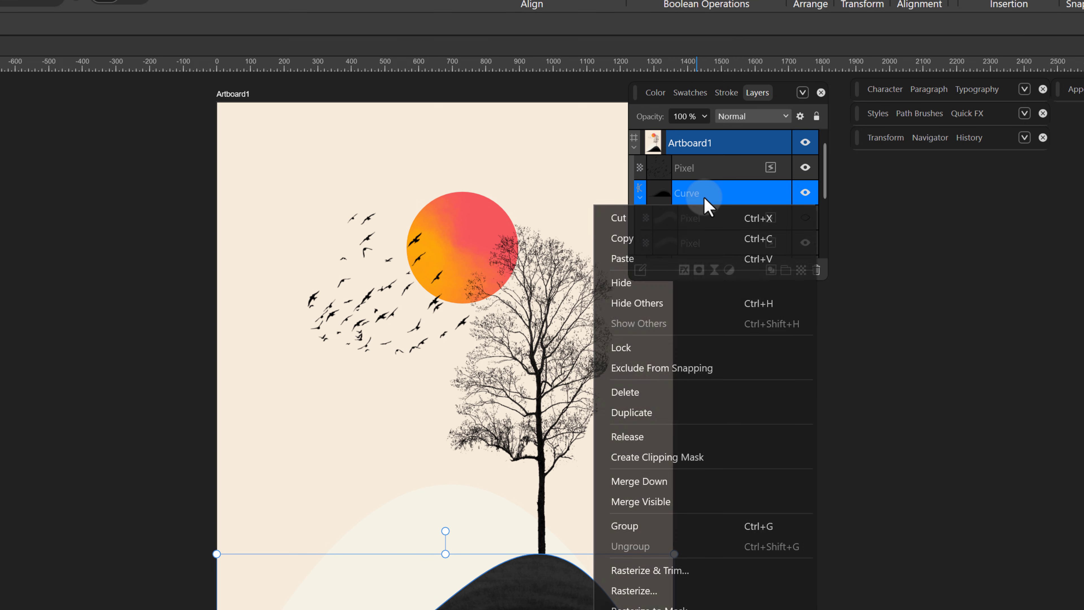
pyautogui.click(669, 410)
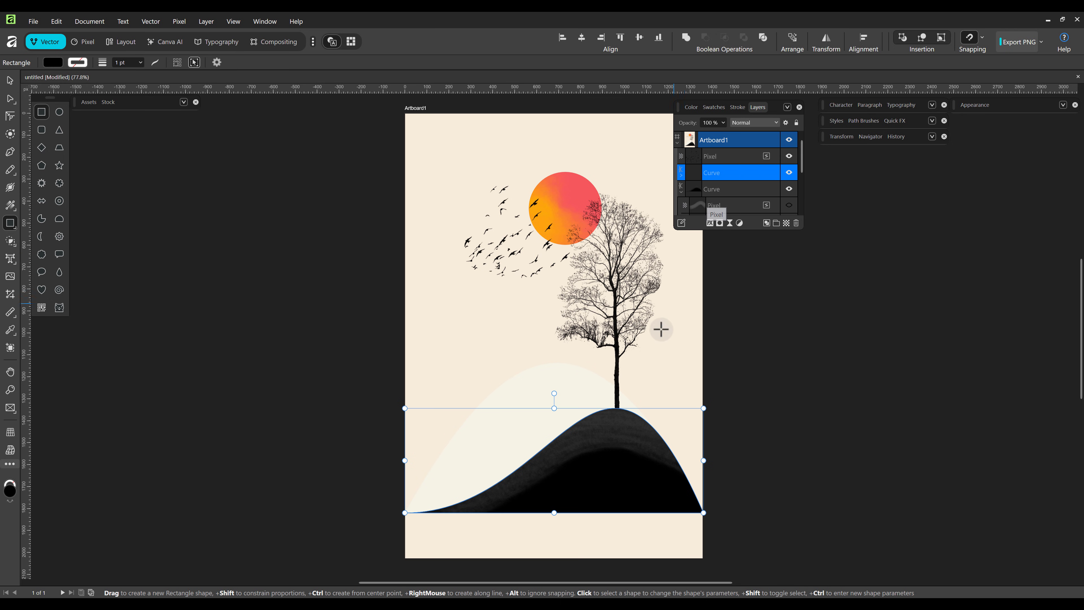
pyautogui.moveTo(554, 408); pyautogui.dragTo(552, 552)
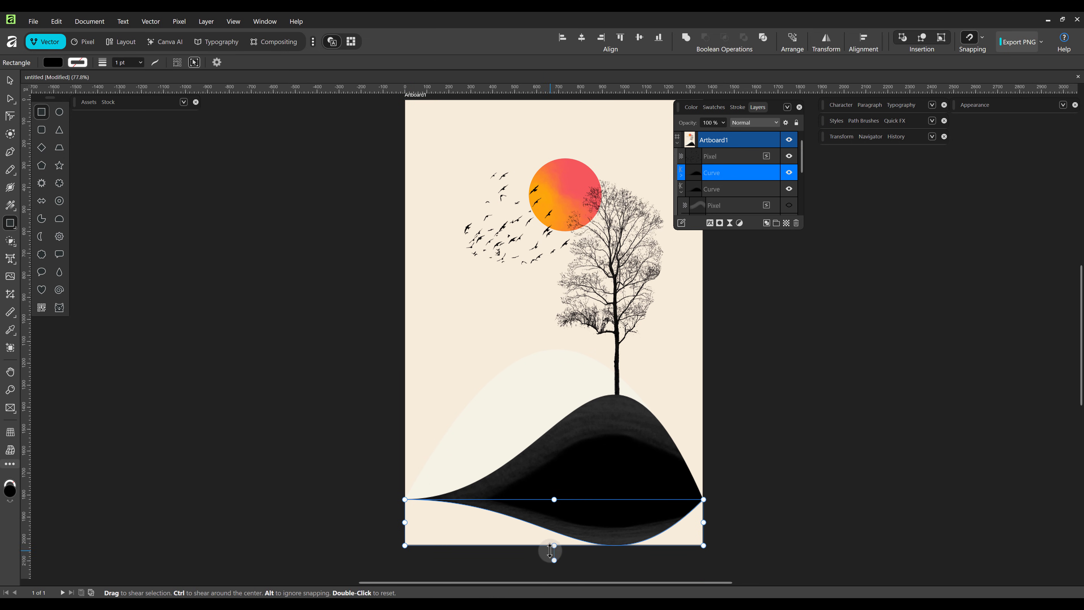
pyautogui.press('v')
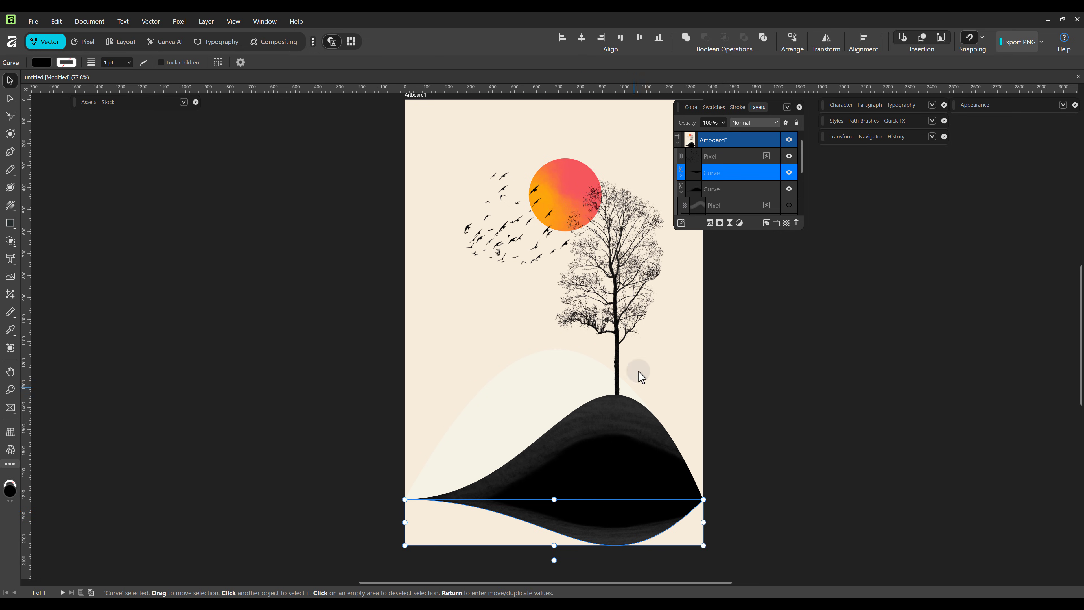
# Lower the reflected hill copy's opacity to 16% and deselect it.
pyautogui.moveTo(695, 124); pyautogui.dragTo(676, 128)
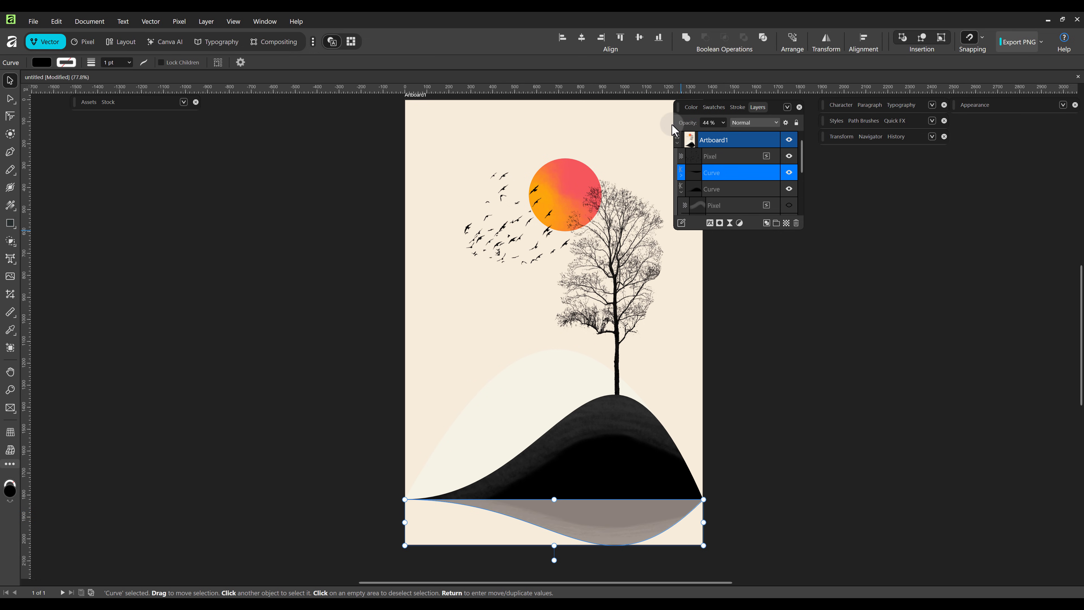
pyautogui.click(681, 174)
pyautogui.click(789, 206)
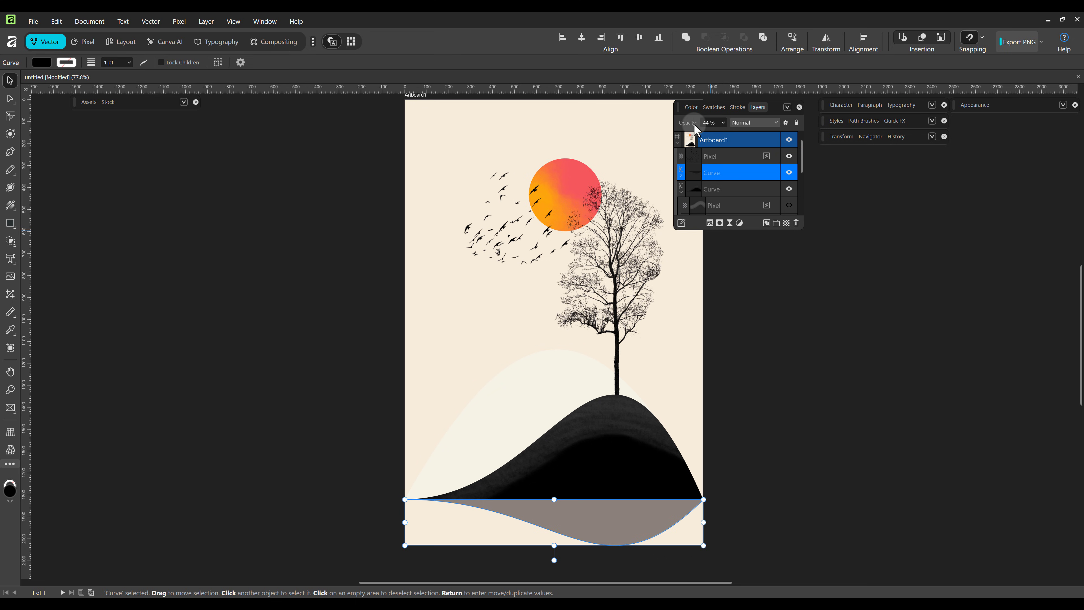
pyautogui.moveTo(695, 127); pyautogui.dragTo(681, 125)
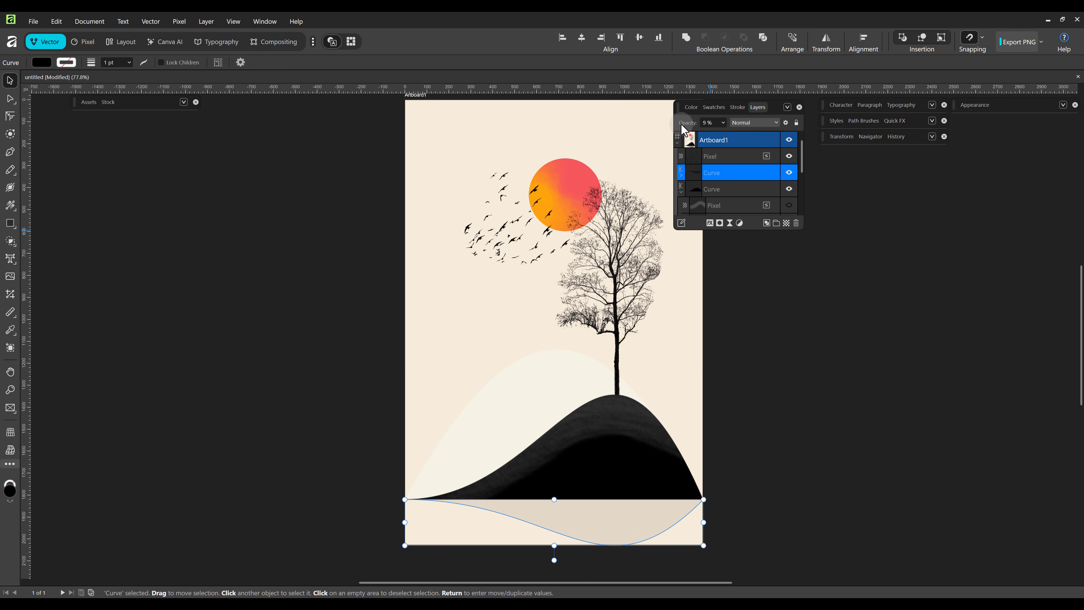
pyautogui.moveTo(694, 122); pyautogui.dragTo(698, 123)
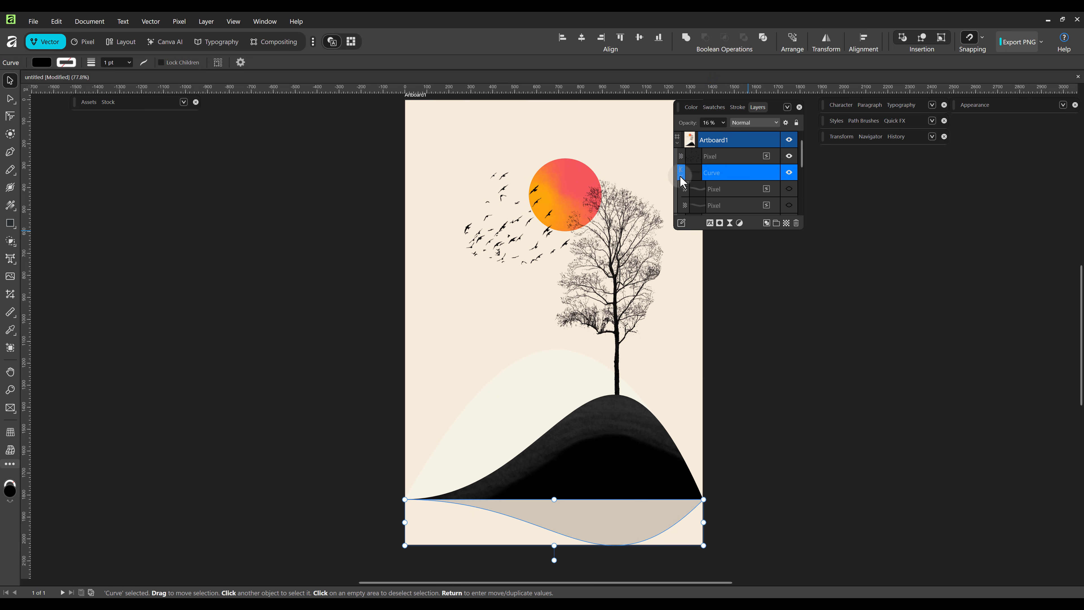
pyautogui.click(756, 265)
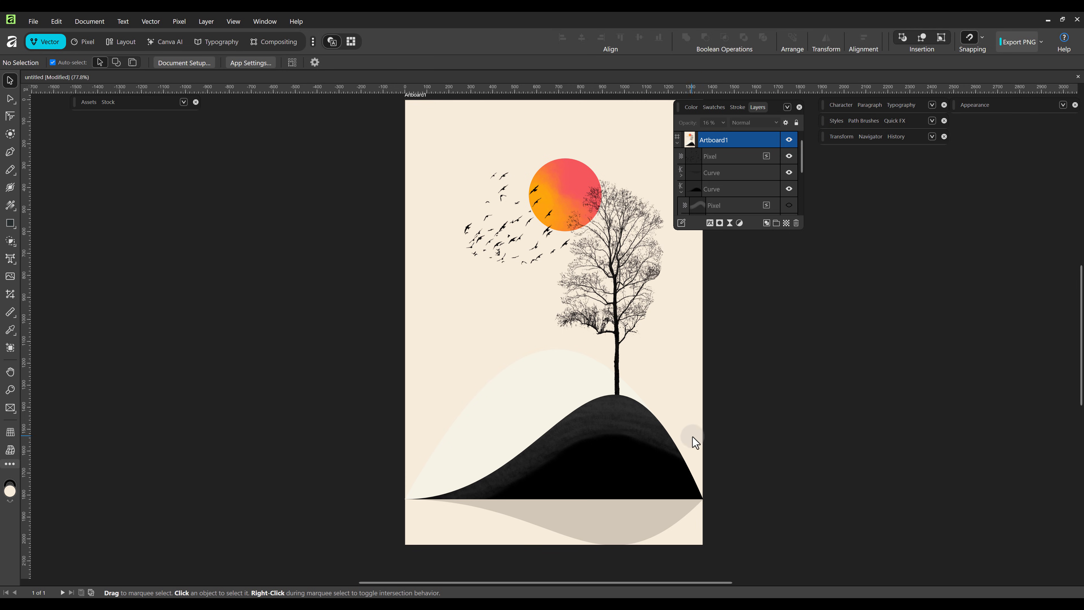
pyautogui.scroll(-1, 740, 447)
pyautogui.scroll(-3, 728, 446)
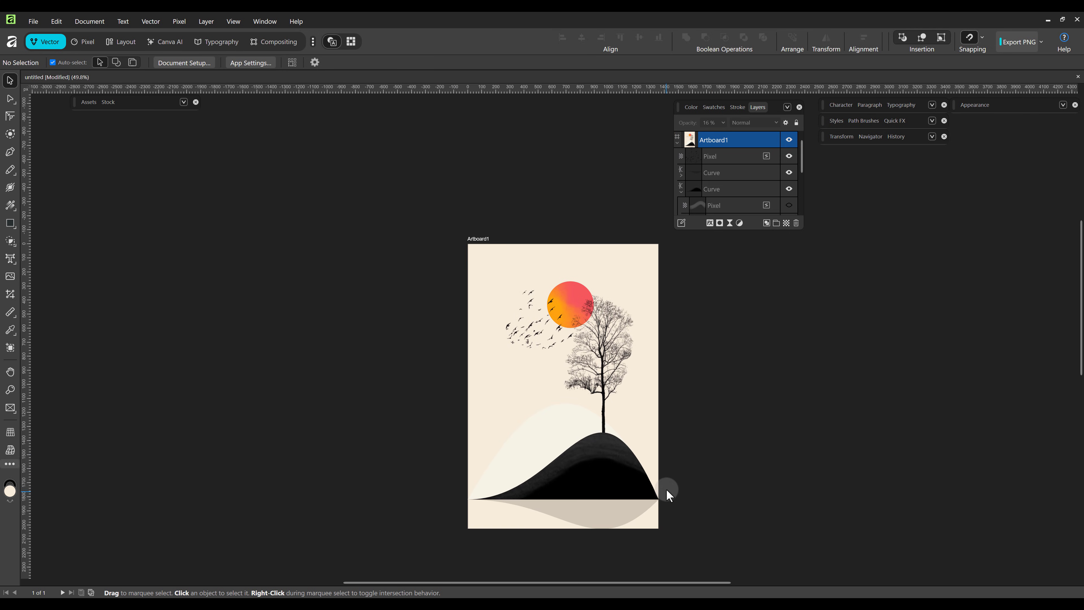
pyautogui.scroll(1, 666, 487)
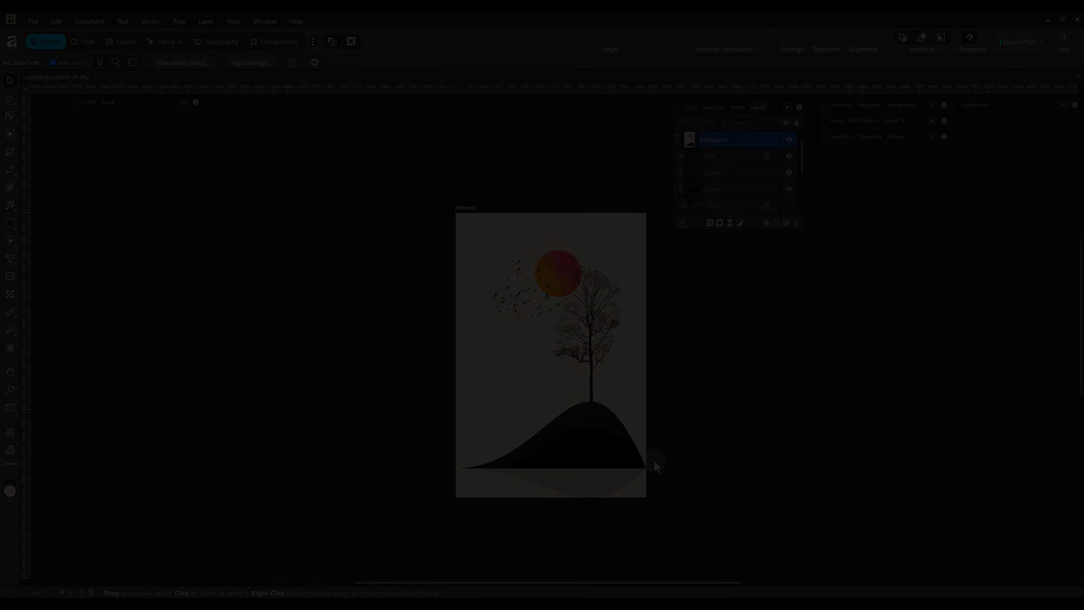